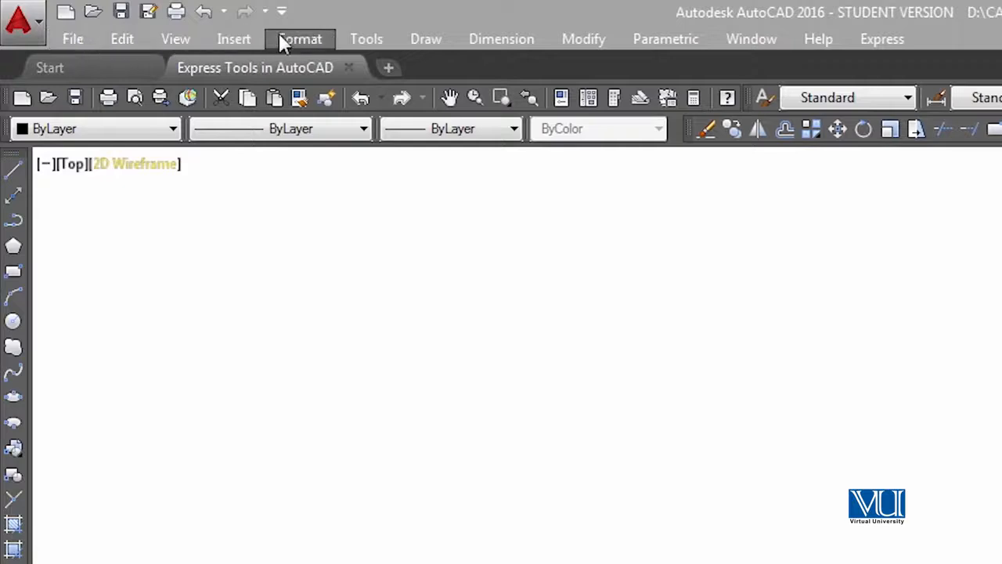
# - Look through the Express Tools categories, including the Text, Selection tools, Modify and Draw commands
pyautogui.click(897, 44)
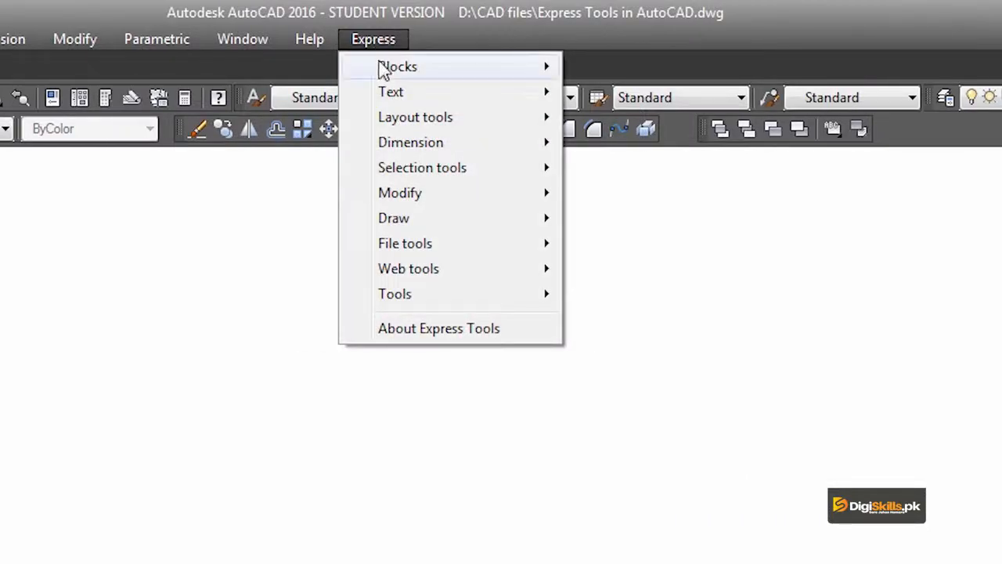
pyautogui.moveTo(391, 70)
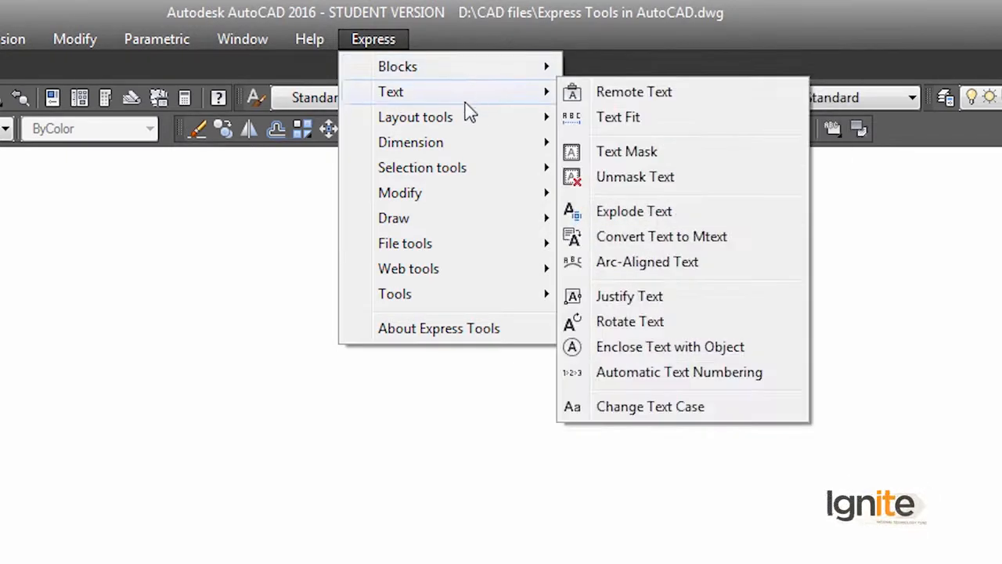
pyautogui.moveTo(482, 106)
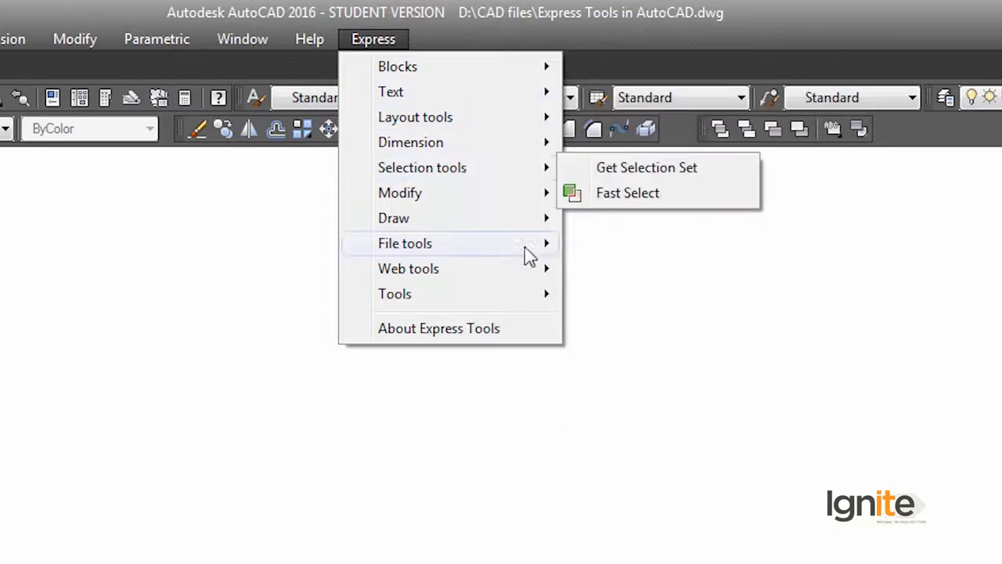
pyautogui.moveTo(486, 192)
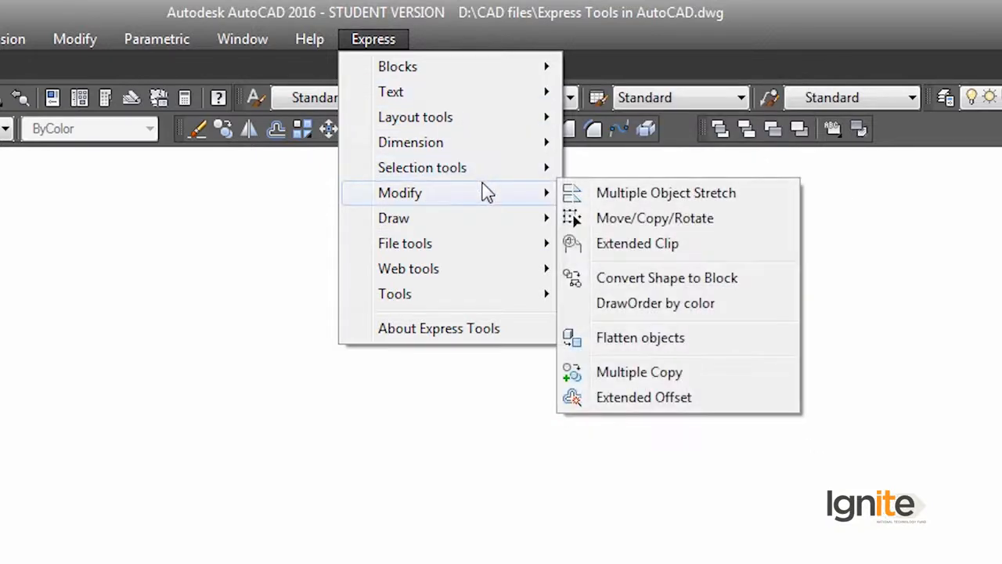
pyautogui.moveTo(481, 211)
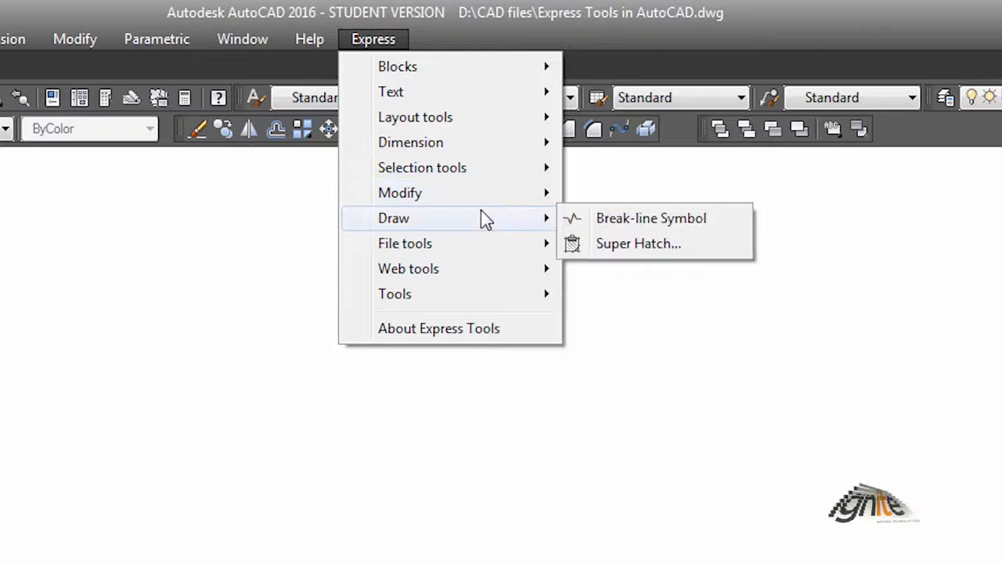
pyautogui.moveTo(484, 245)
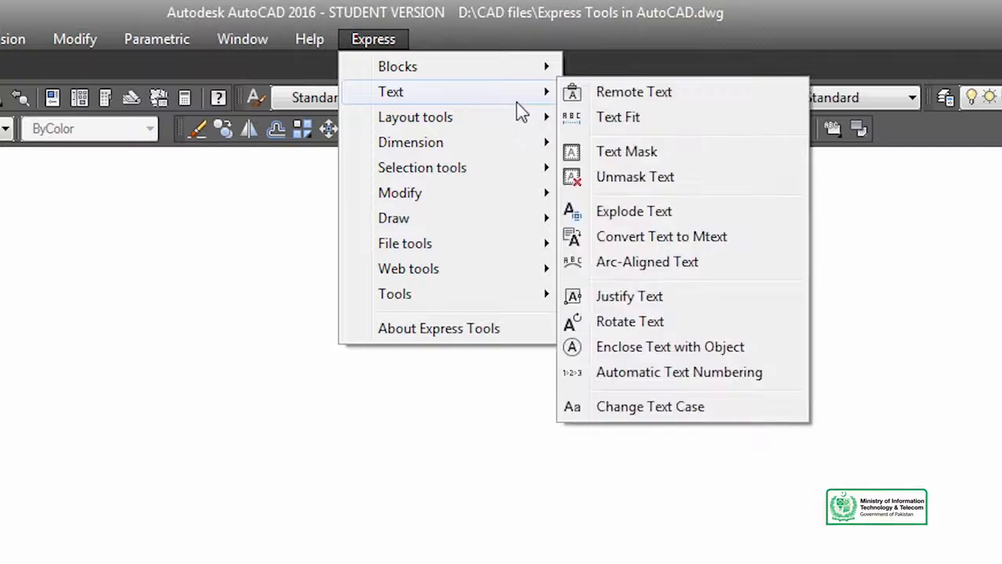
pyautogui.click(290, 275)
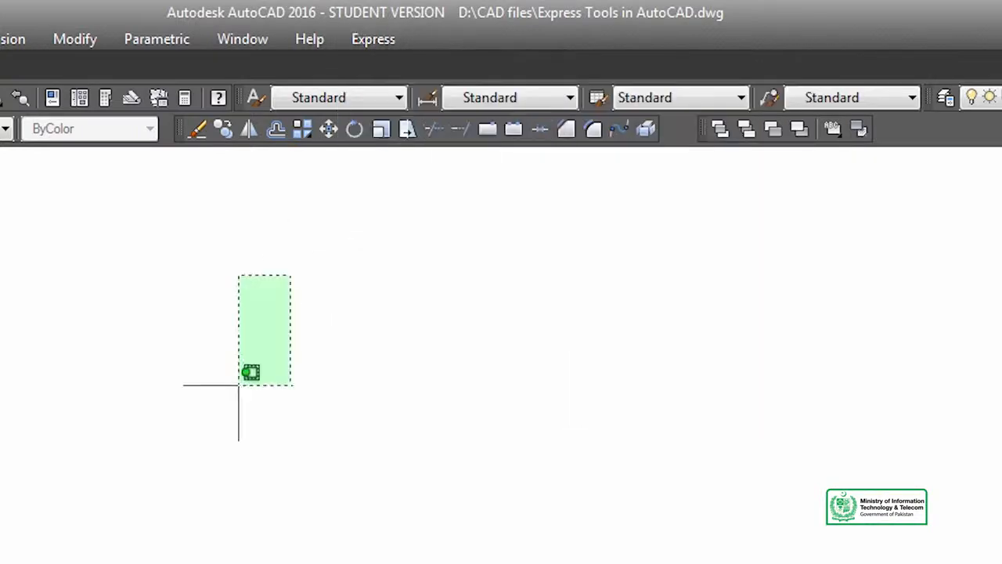
pyautogui.click(196, 444)
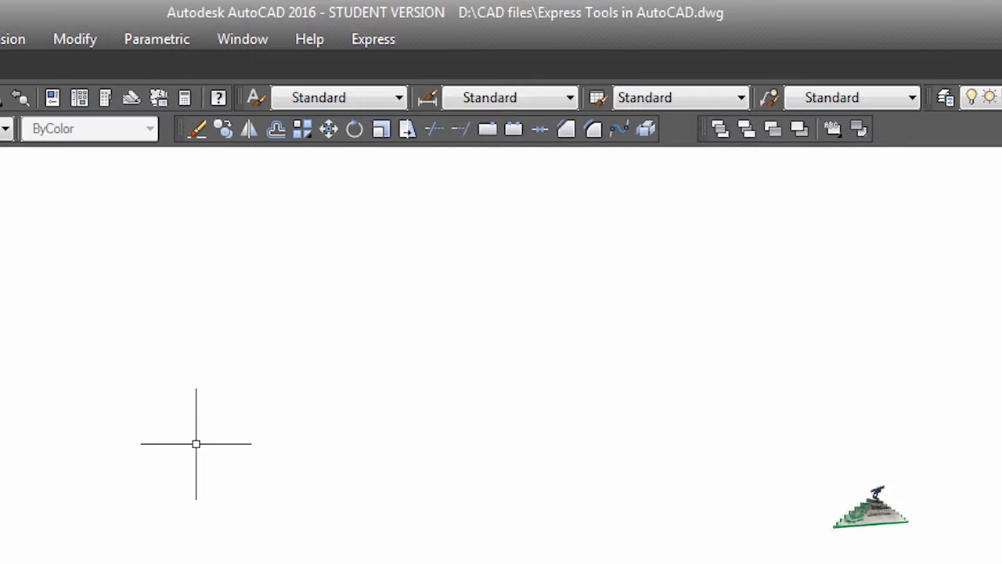
pyautogui.click(372, 49)
pyautogui.moveTo(533, 103)
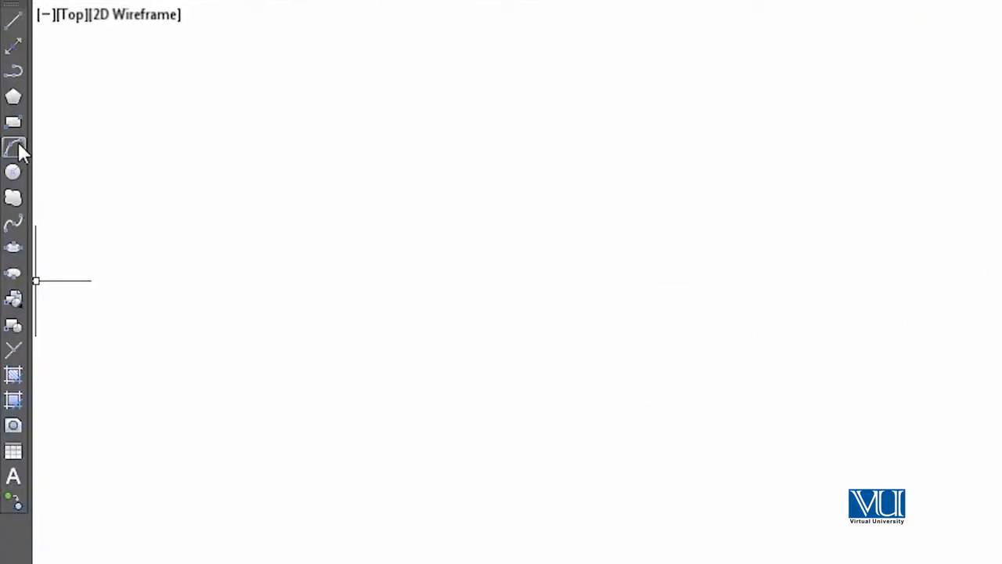
# - Draw a three-point arc bulging upward in the empty drawing, with its end point about 13.5 units from the second point
pyautogui.click(16, 147)
pyautogui.click(669, 528)
pyautogui.click(813, 307)
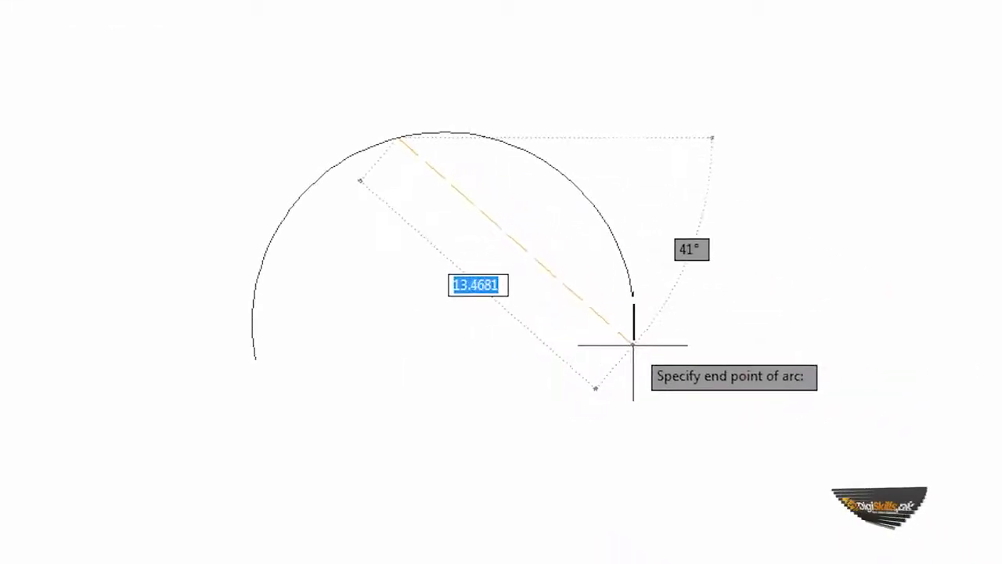
pyautogui.click(634, 343)
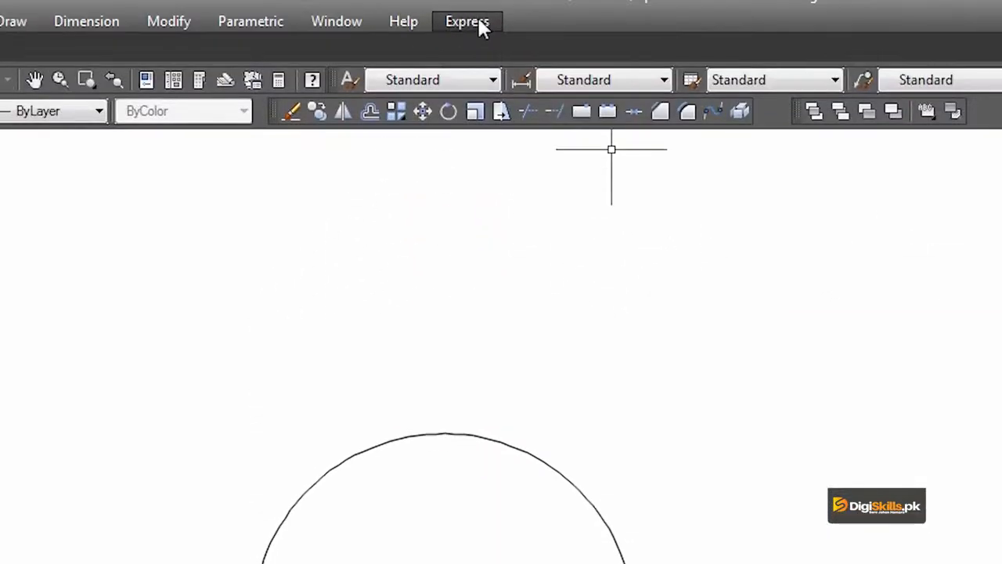
# - Start Arc-Aligned Text on the drawn arc and enter the text "Pakistan is my homeland"
pyautogui.click(479, 25)
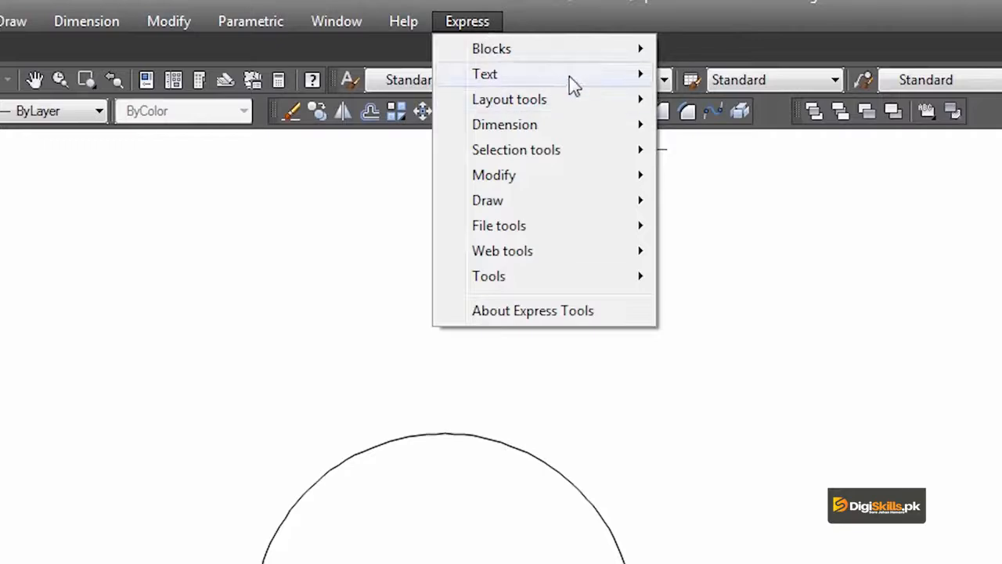
pyautogui.moveTo(609, 78)
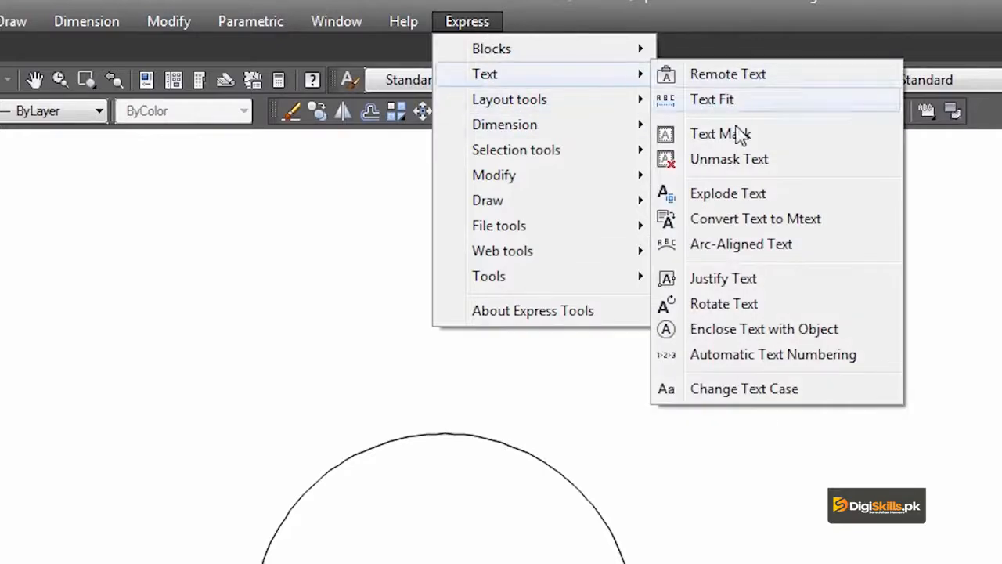
pyautogui.click(739, 245)
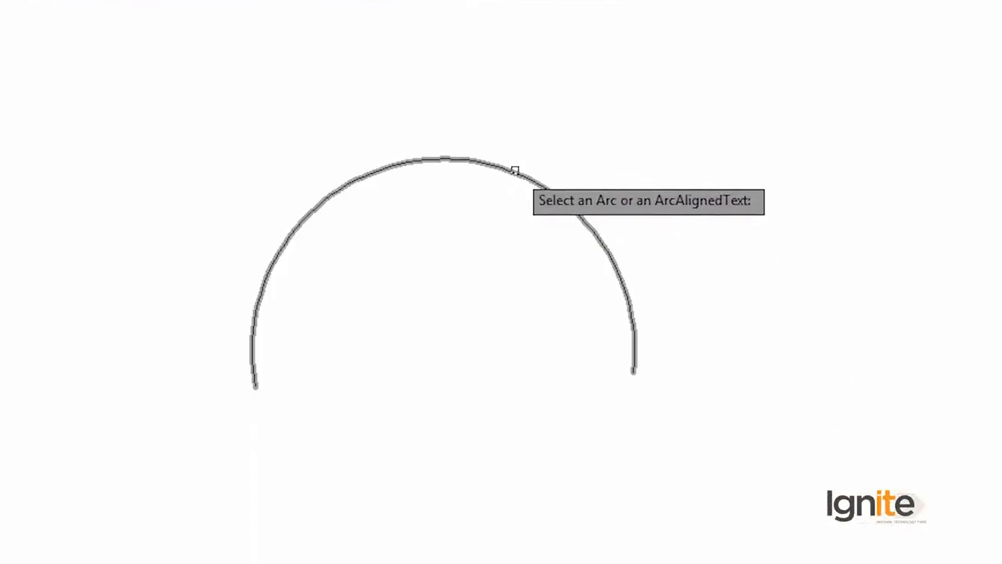
pyautogui.click(513, 172)
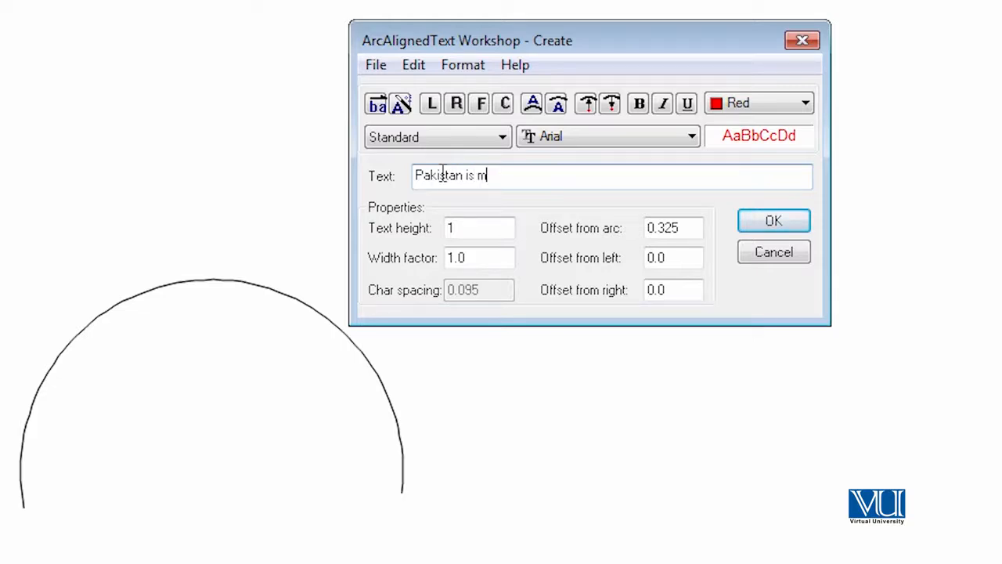
pyautogui.write('home')
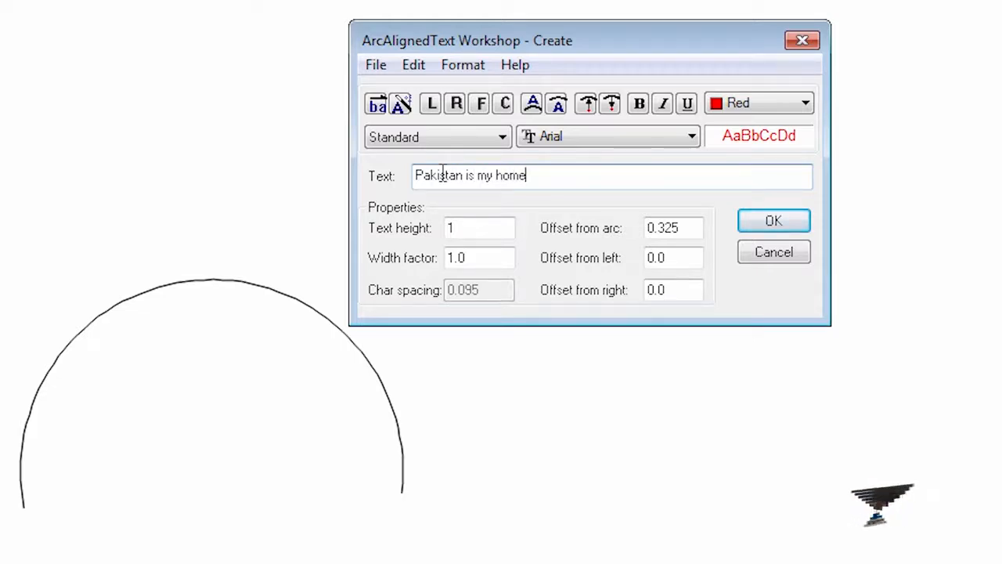
pyautogui.write('land')
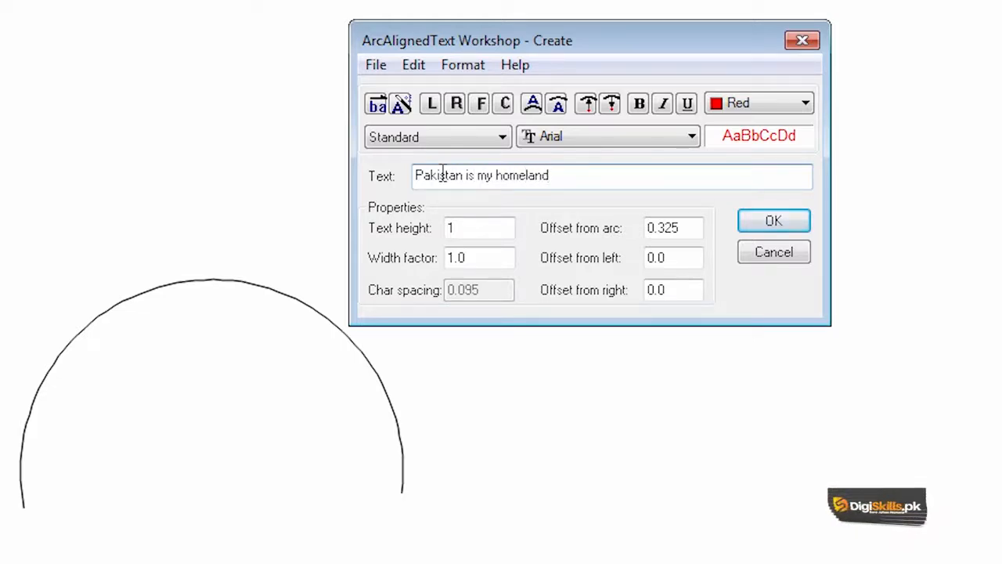
# - Set the arc-aligned text height to 2 and create the text along the arc
pyautogui.doubleClick(489, 228)
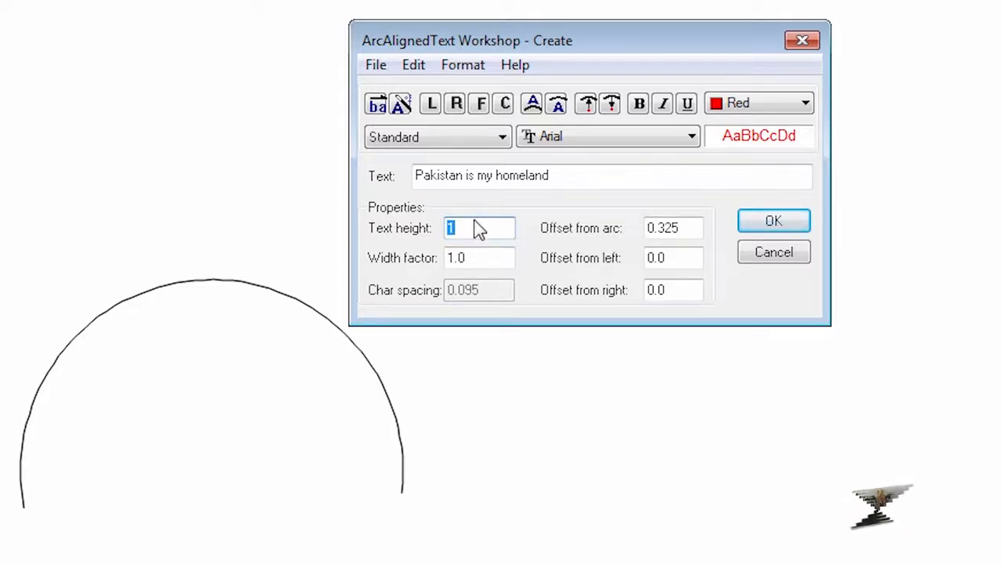
pyautogui.write('2')
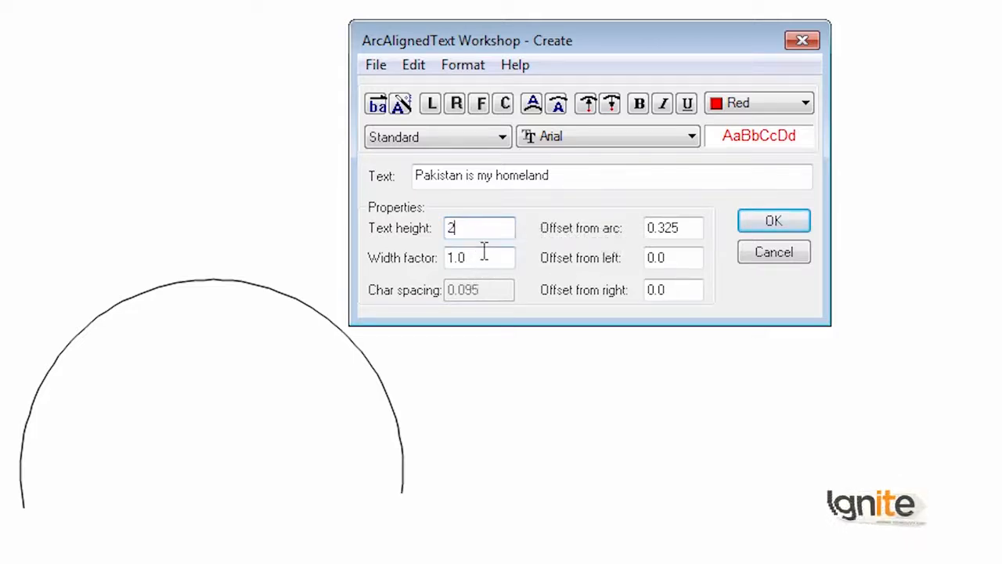
pyautogui.doubleClick(484, 251)
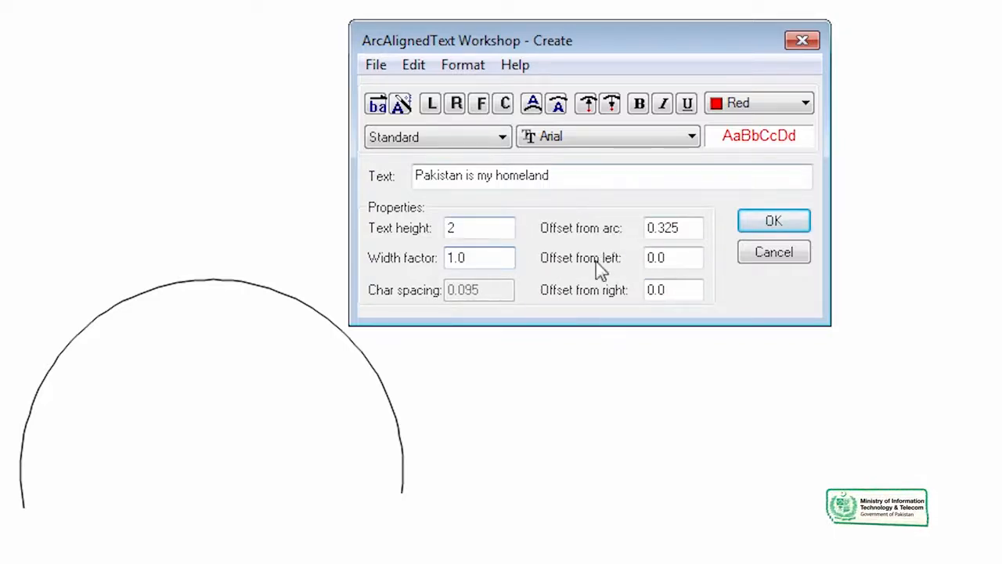
pyautogui.click(771, 221)
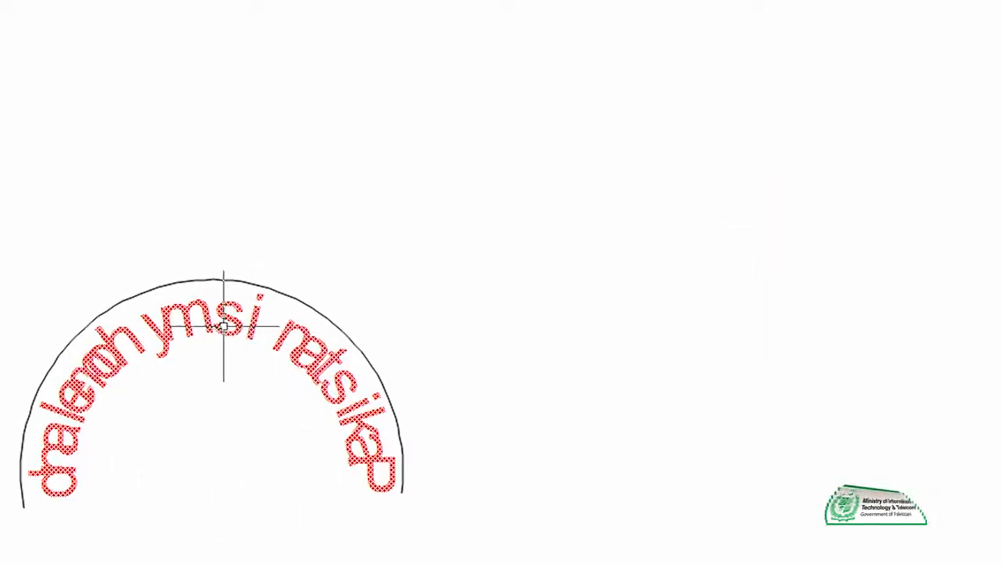
# - Modify the existing arc-aligned text by reversing its reading order along the arc
pyautogui.click(235, 15)
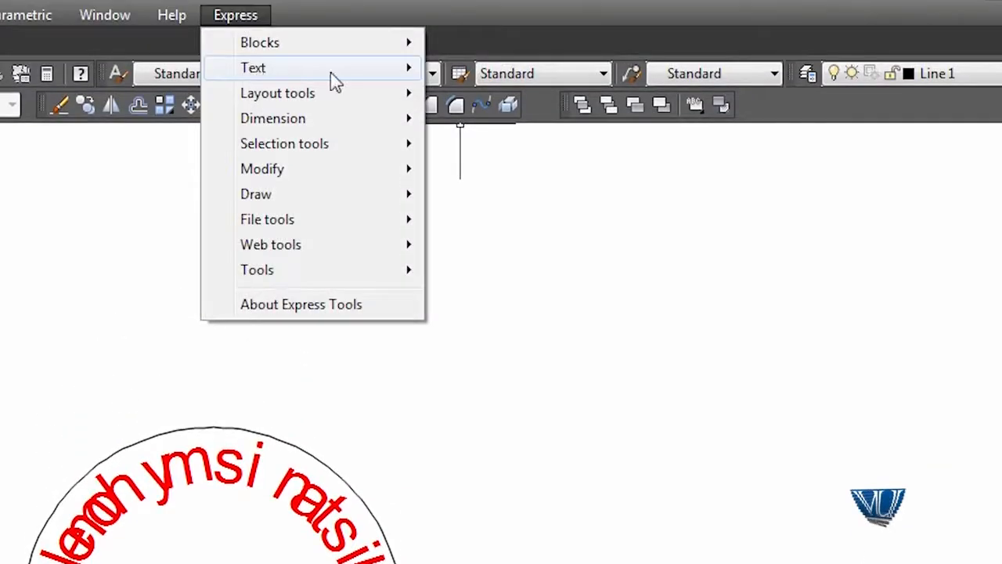
pyautogui.moveTo(331, 71)
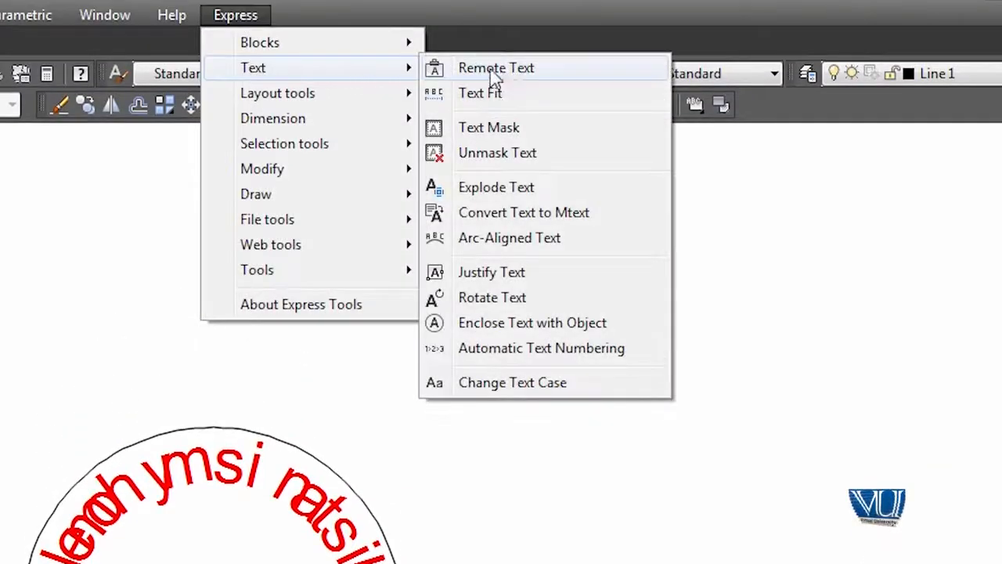
pyautogui.click(496, 239)
pyautogui.click(259, 438)
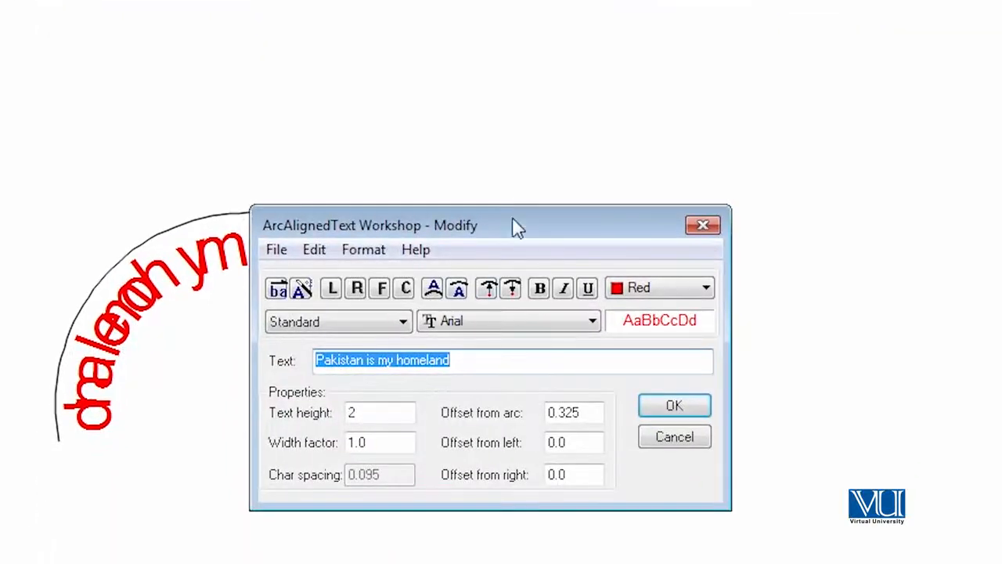
pyautogui.moveTo(524, 235); pyautogui.dragTo(576, 6)
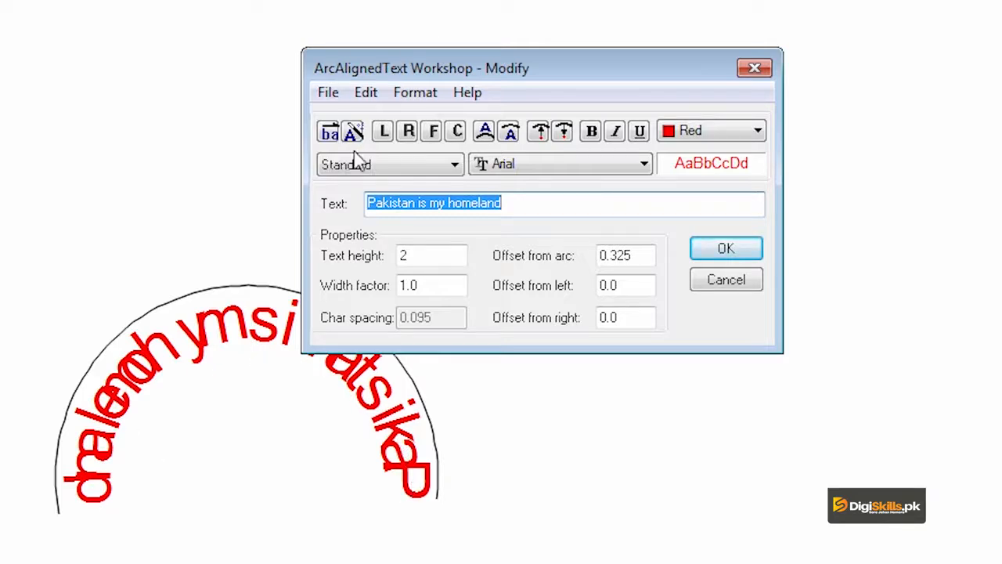
pyautogui.click(328, 132)
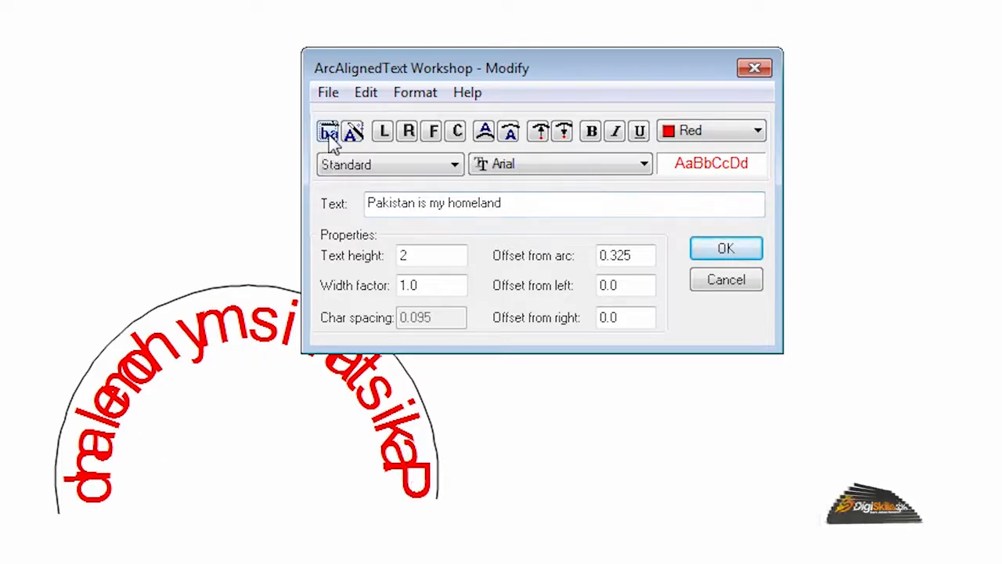
pyautogui.click(708, 252)
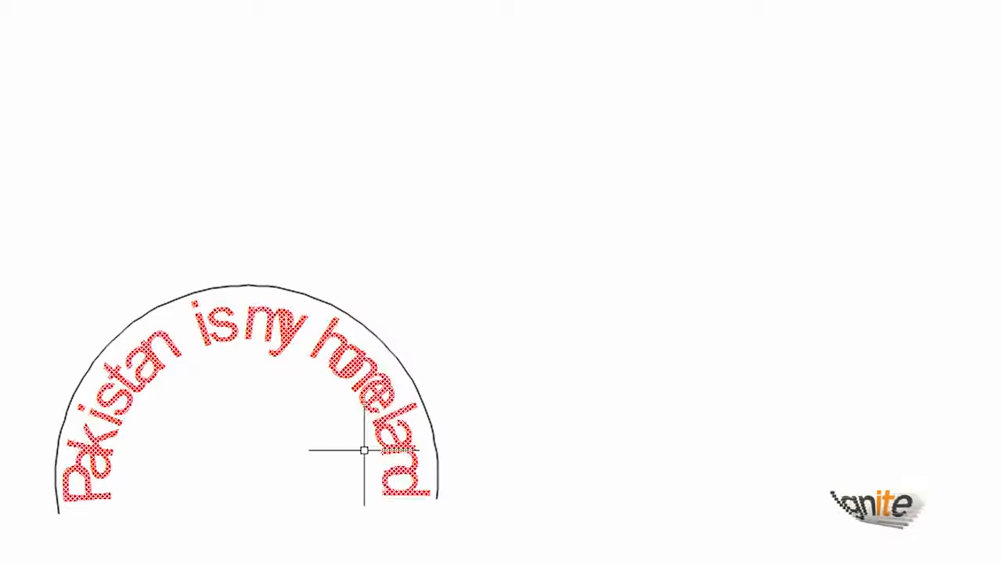
# - Modify the arc-aligned text again, setting its text height to 1 and its placement to the arc's concave side
pyautogui.scroll(4, 86, 379)
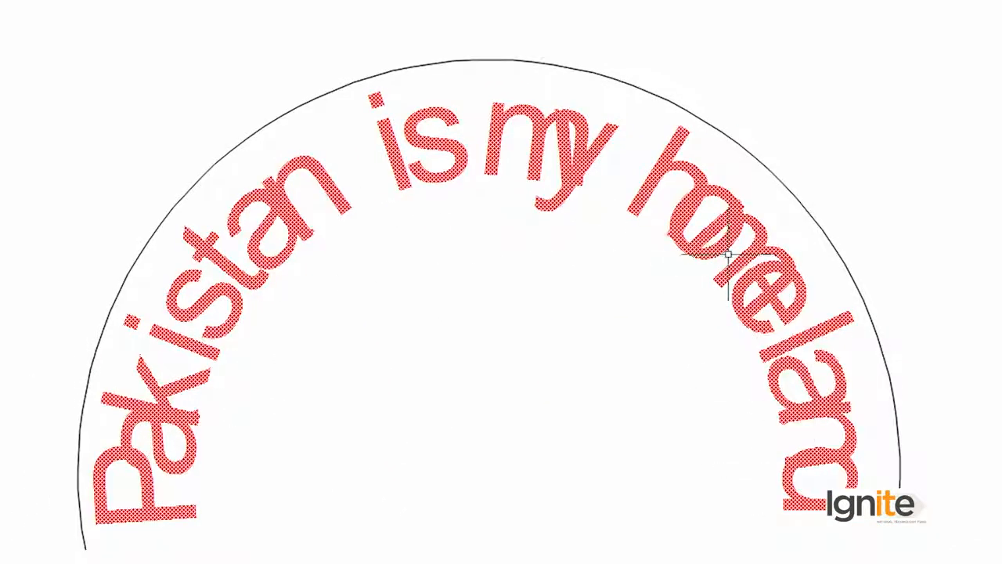
pyautogui.scroll(-5, 315, 266)
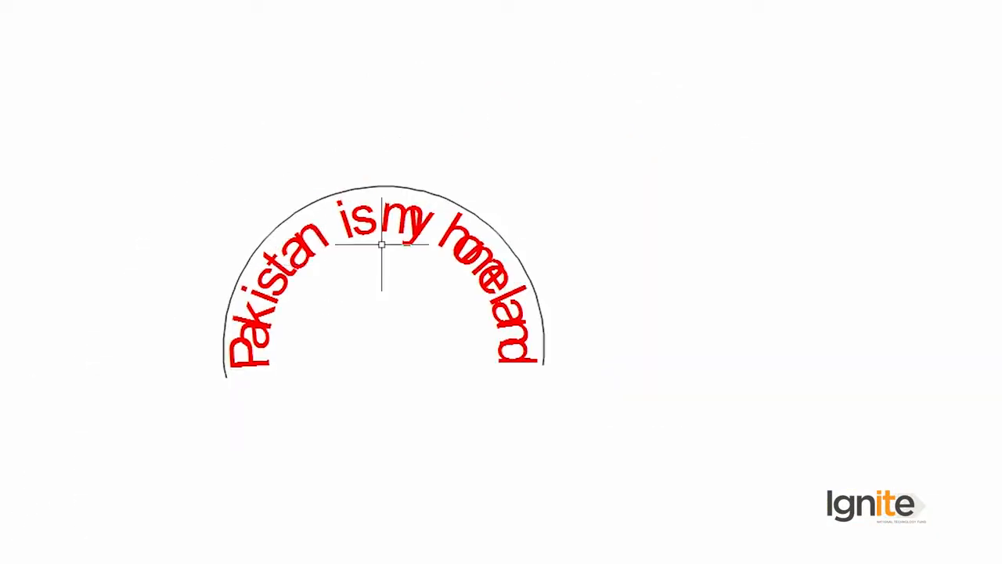
pyautogui.click(385, 17)
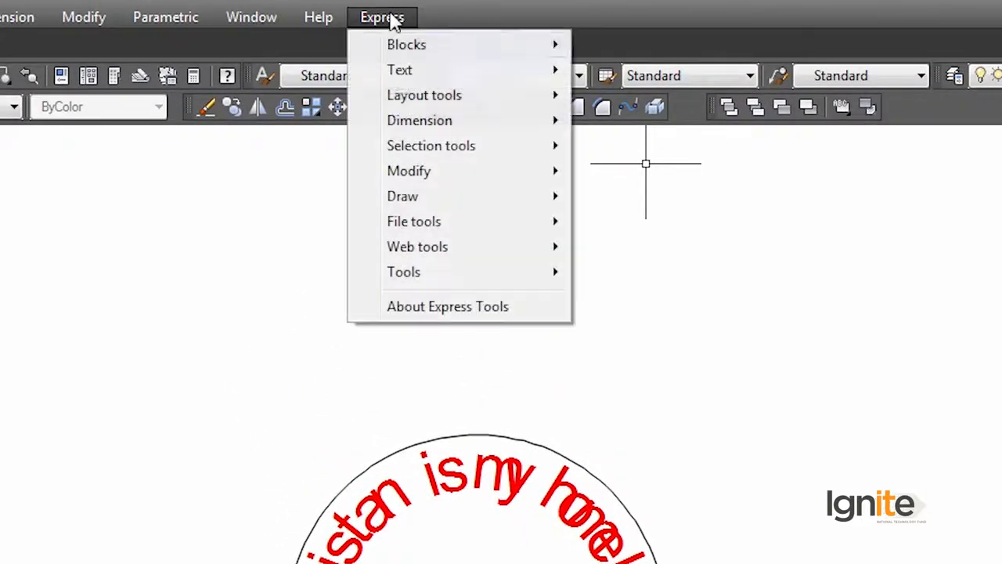
pyautogui.moveTo(511, 72)
pyautogui.click(665, 239)
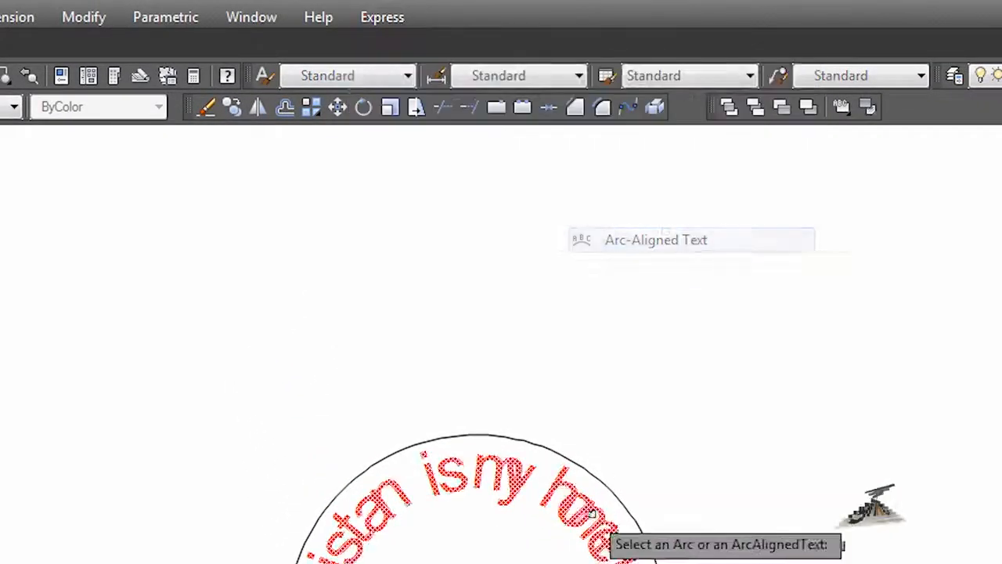
pyautogui.click(512, 480)
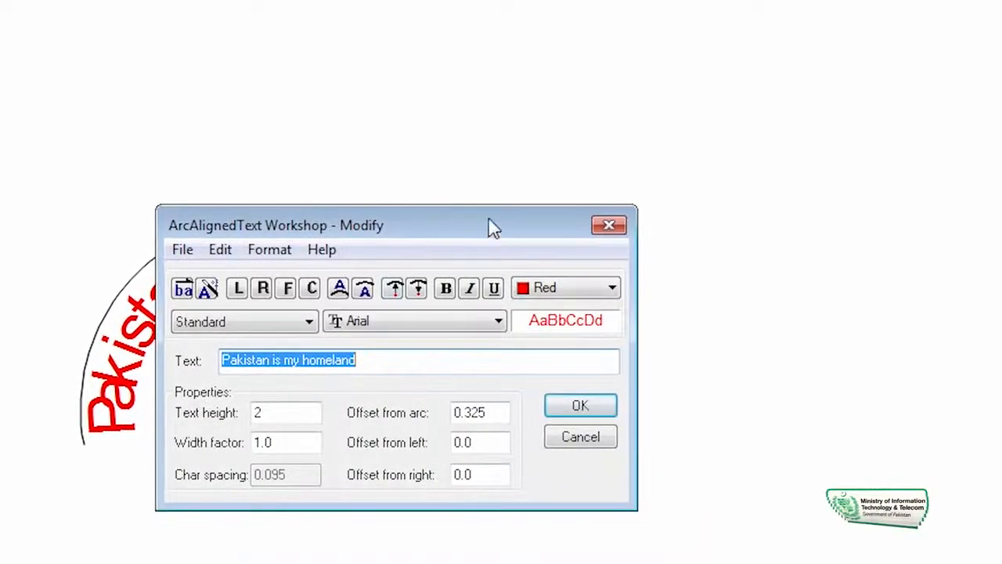
pyautogui.moveTo(485, 226); pyautogui.dragTo(623, 9)
pyautogui.doubleClick(413, 216)
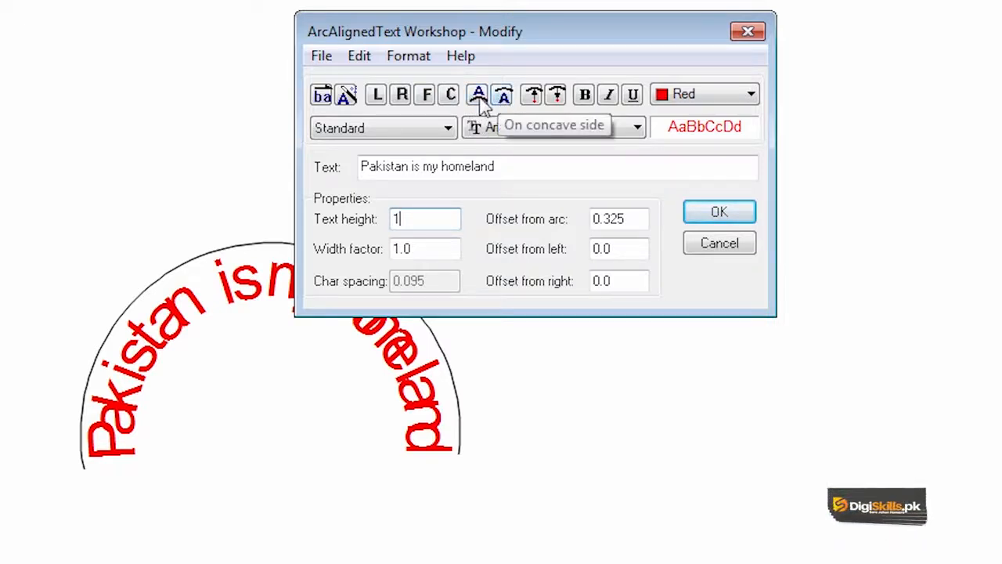
pyautogui.click(505, 99)
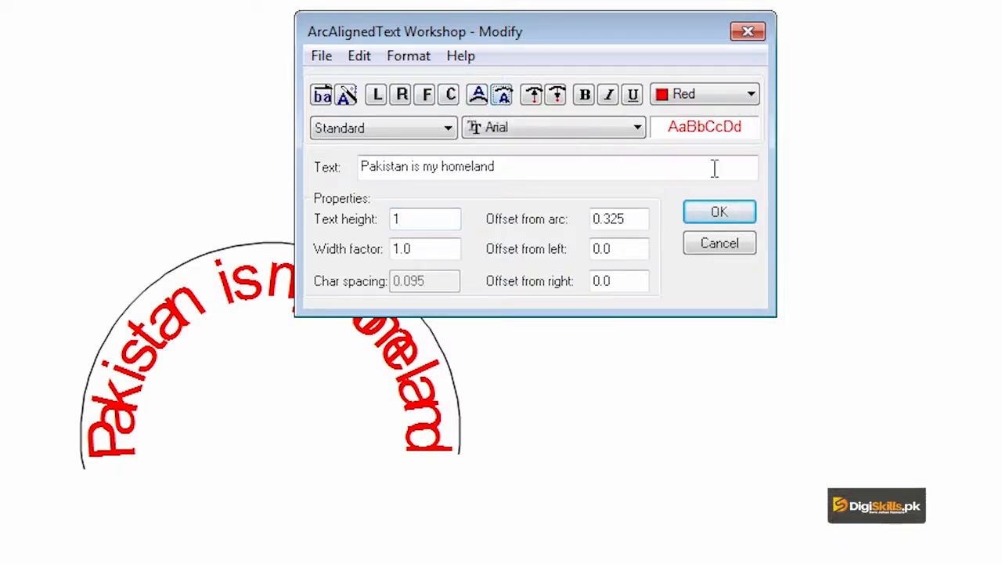
pyautogui.click(718, 212)
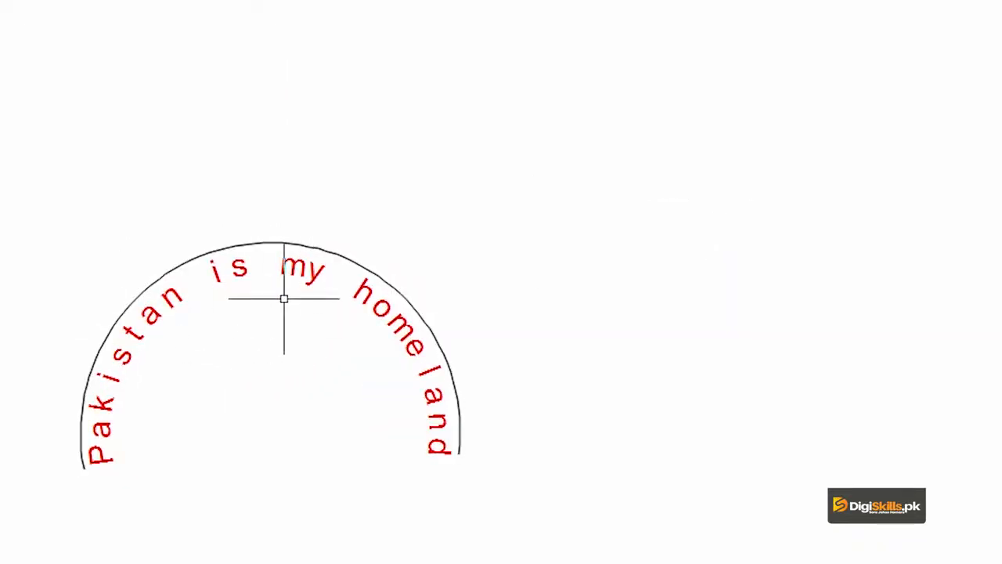
# - Modify the arc-aligned text with the Arc-Aligned Text tool, placing it on the arc's convex side
pyautogui.click(179, 21)
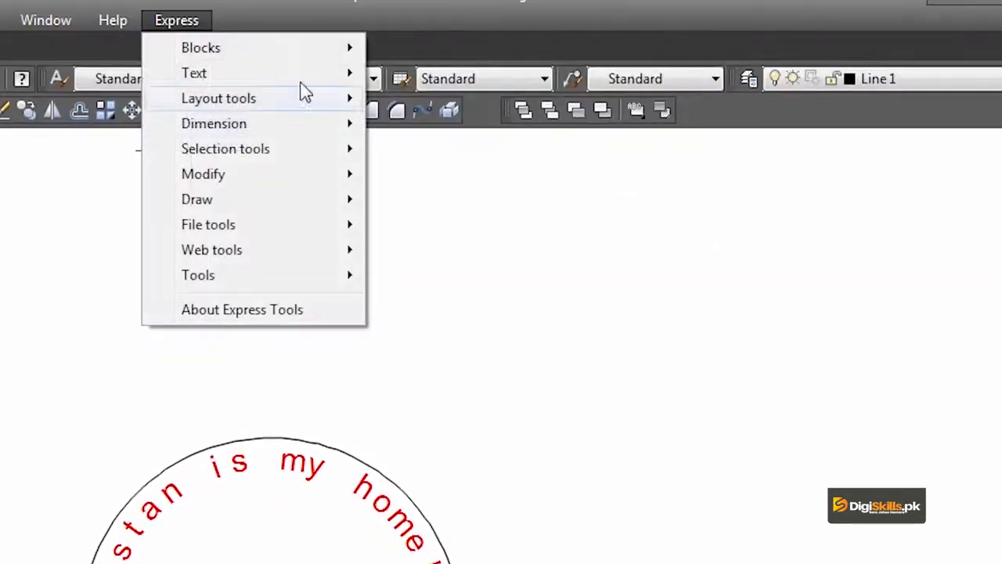
pyautogui.moveTo(329, 78)
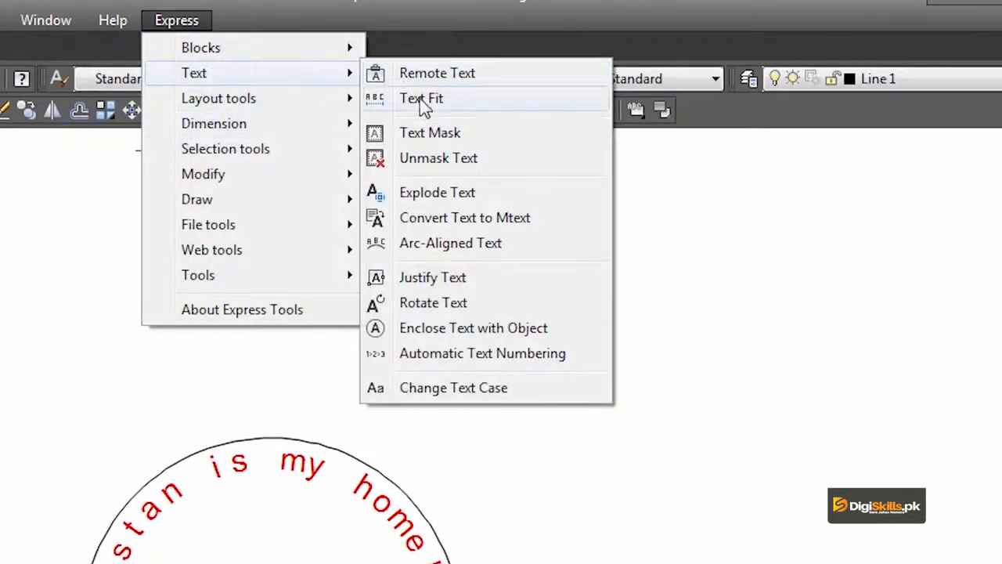
pyautogui.click(439, 243)
pyautogui.click(306, 487)
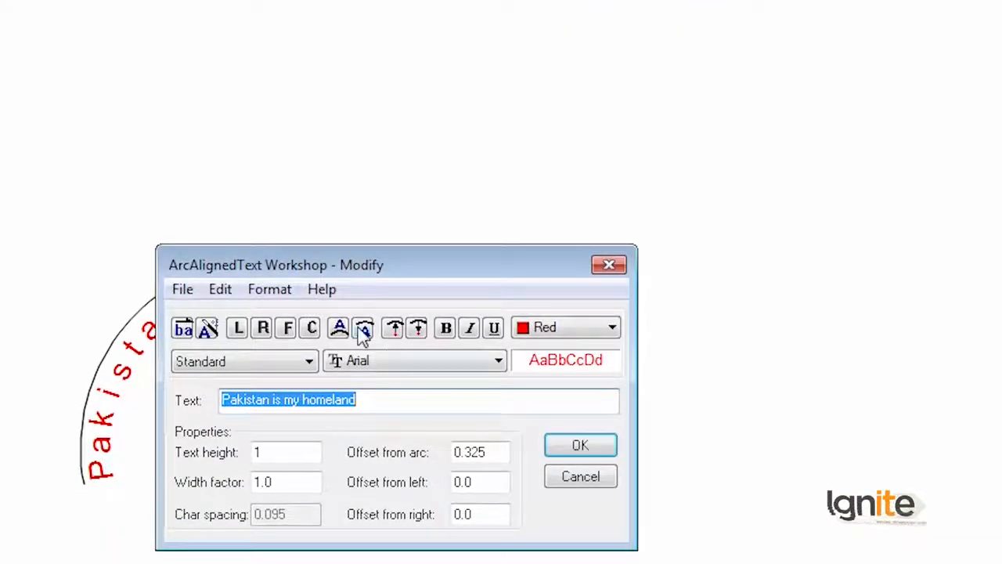
pyautogui.click(339, 328)
pyautogui.click(580, 446)
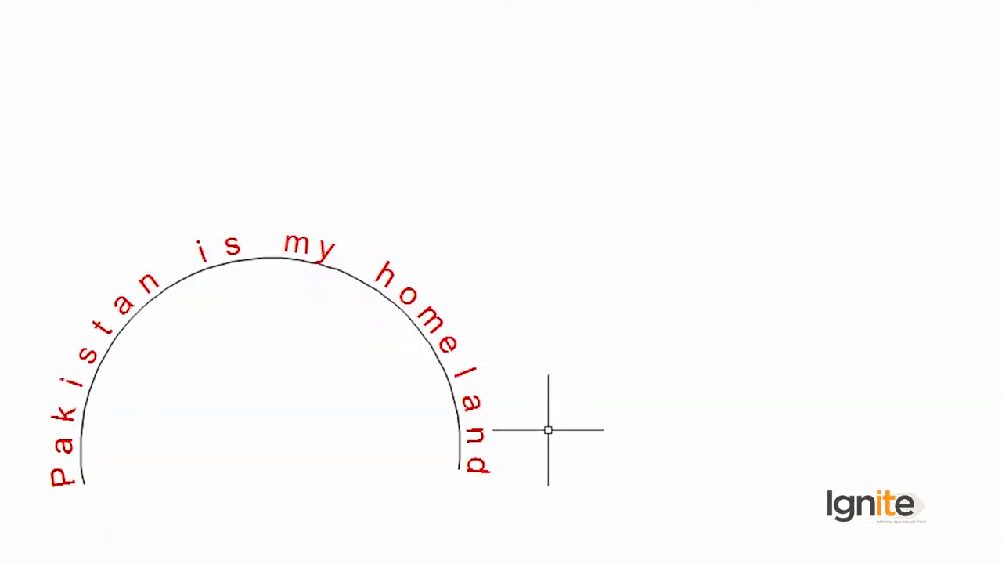
# - Modify the arc-aligned text again, making it bold and choosing Red as its colour
pyautogui.click(177, 18)
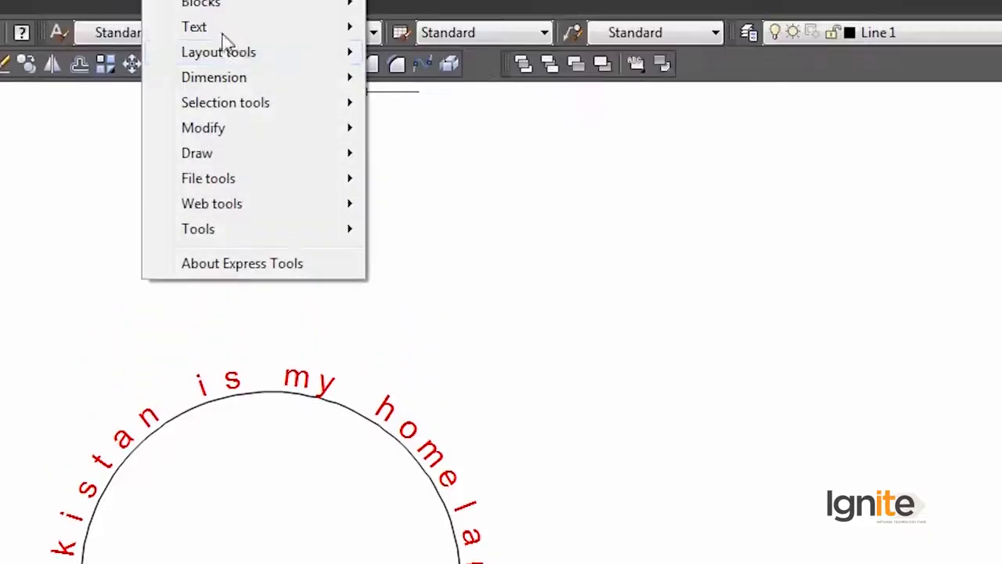
pyautogui.moveTo(319, 75)
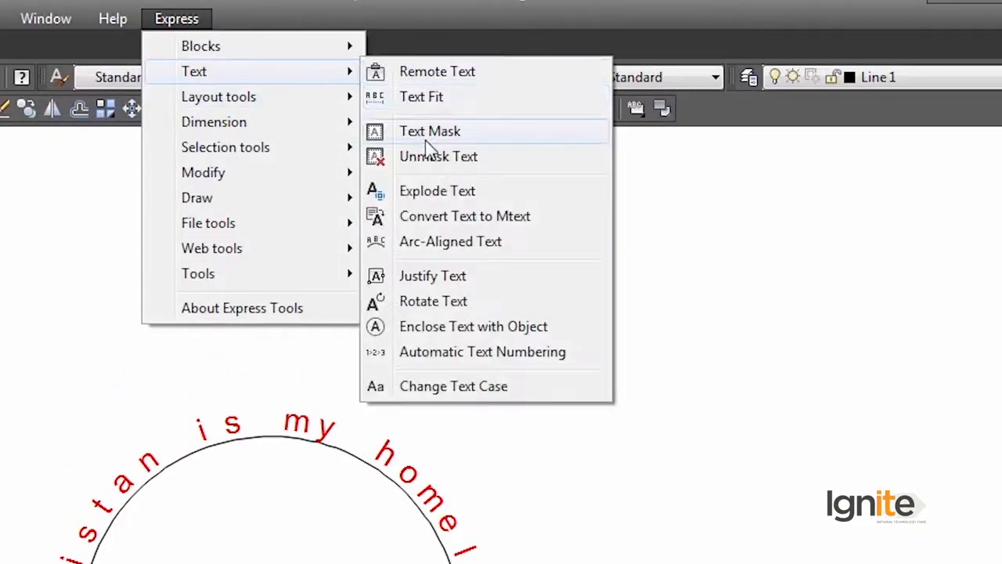
pyautogui.click(469, 249)
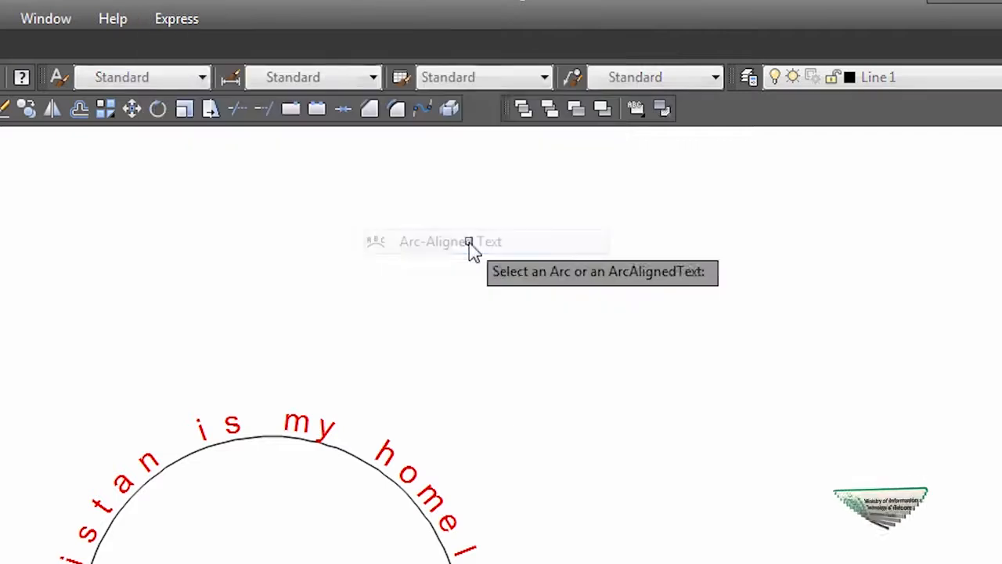
pyautogui.click(322, 427)
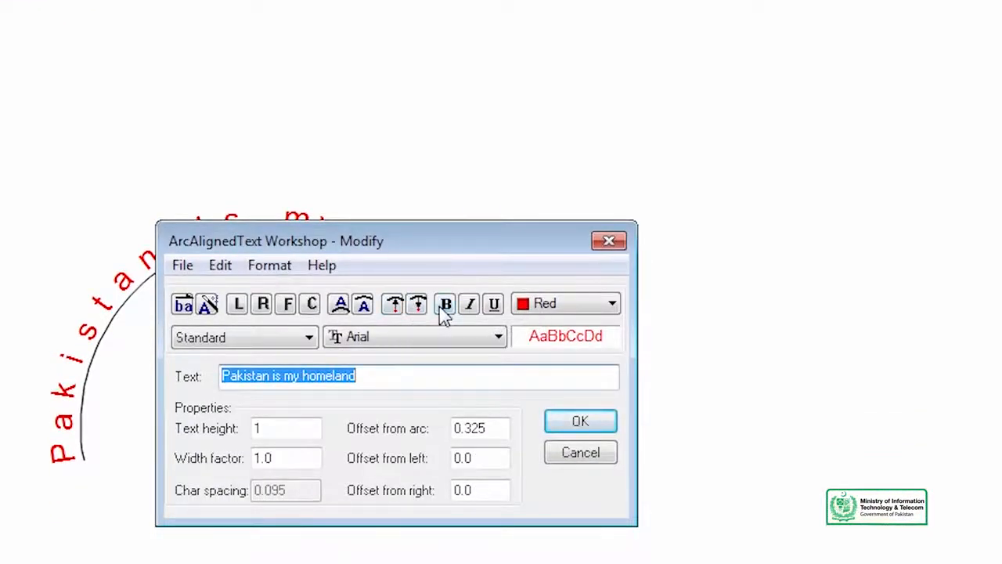
pyautogui.click(446, 306)
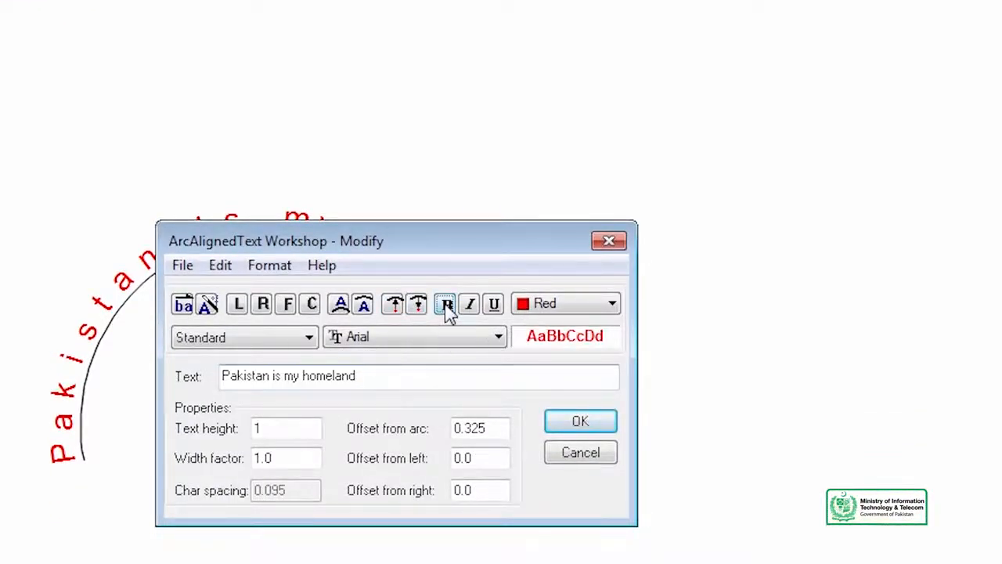
pyautogui.click(529, 309)
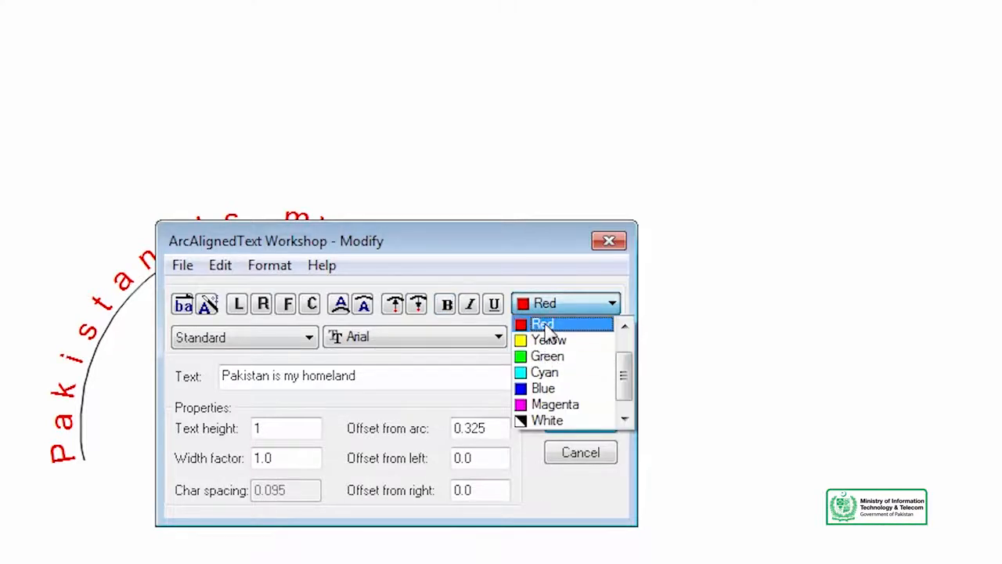
pyautogui.click(545, 327)
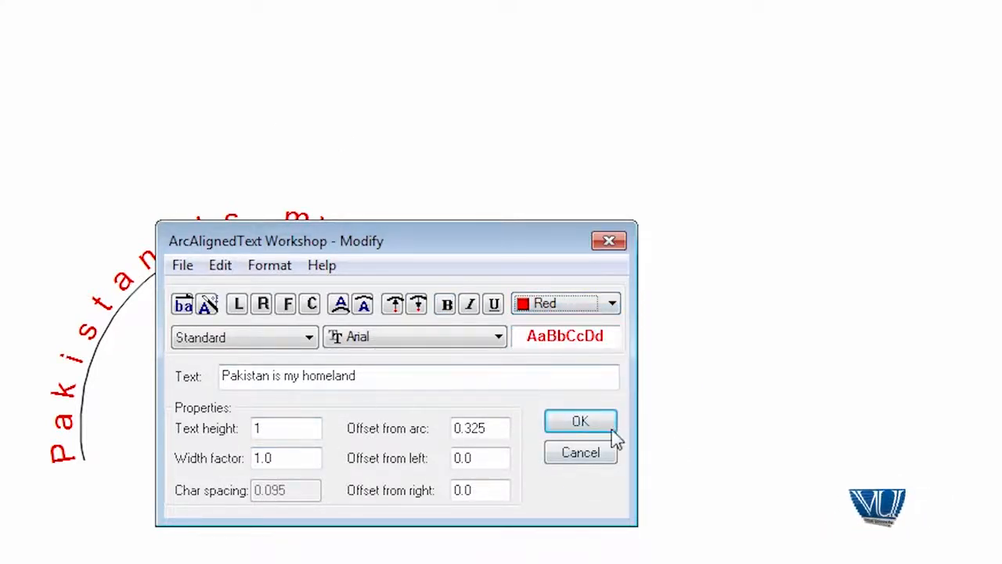
pyautogui.click(578, 427)
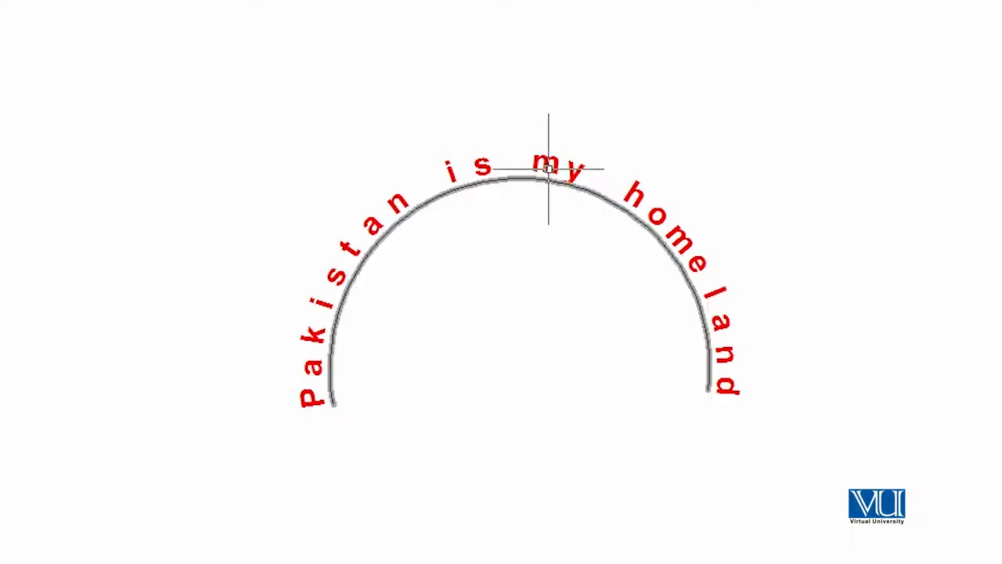
# - Change the font of the arc-aligned text to Arial Baltic
pyautogui.click(426, 19)
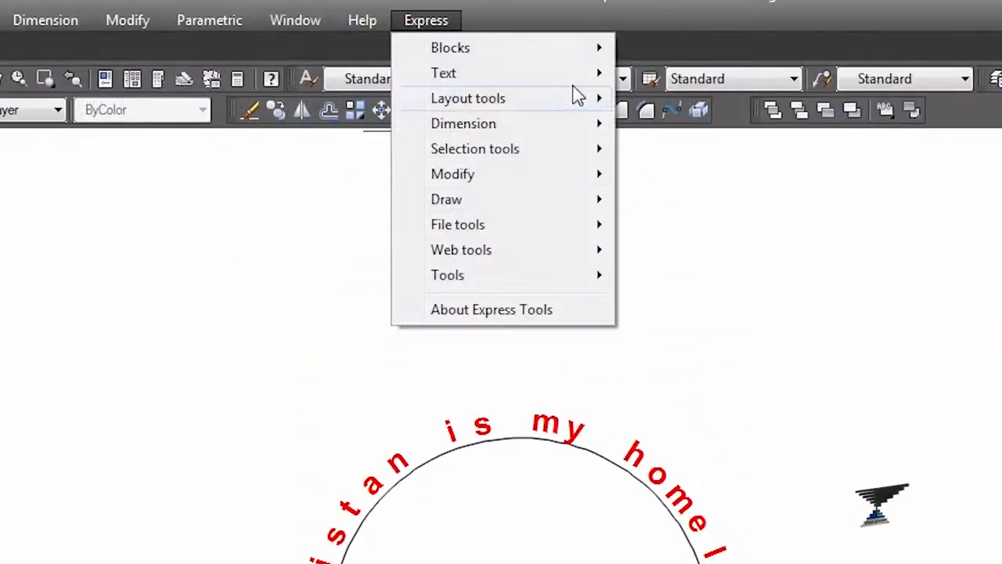
pyautogui.moveTo(590, 74)
pyautogui.click(653, 243)
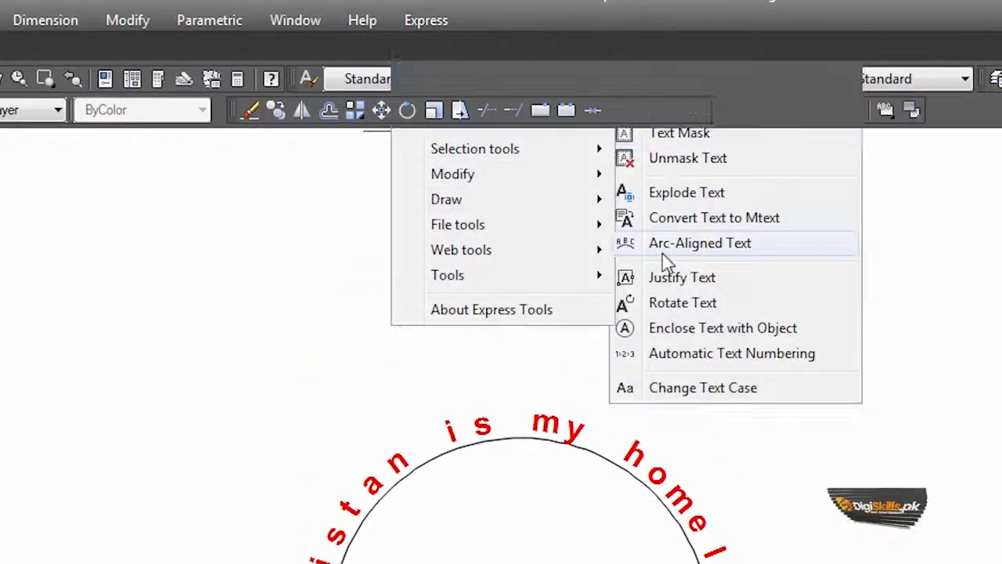
pyautogui.click(553, 427)
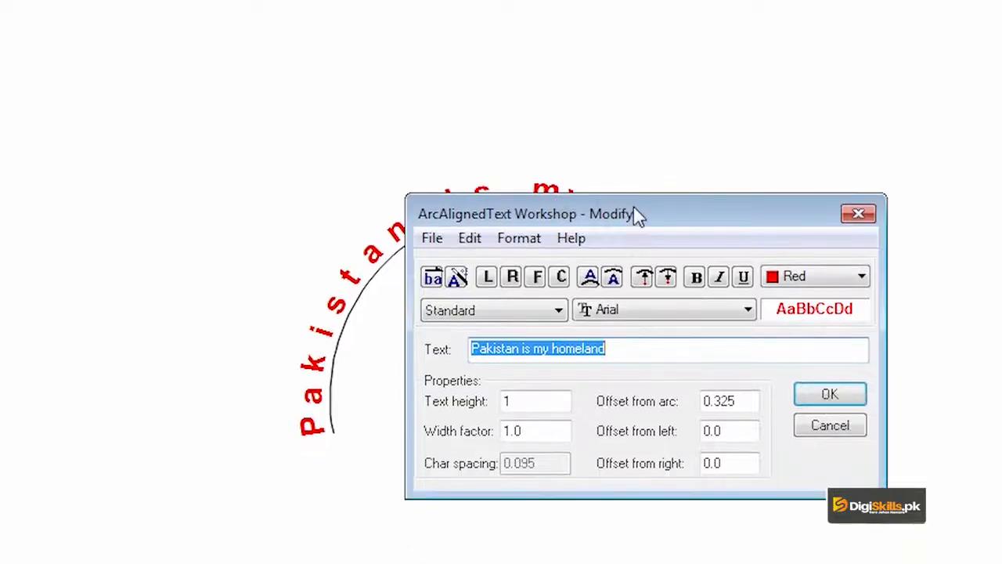
pyautogui.moveTo(638, 215); pyautogui.dragTo(703, 0)
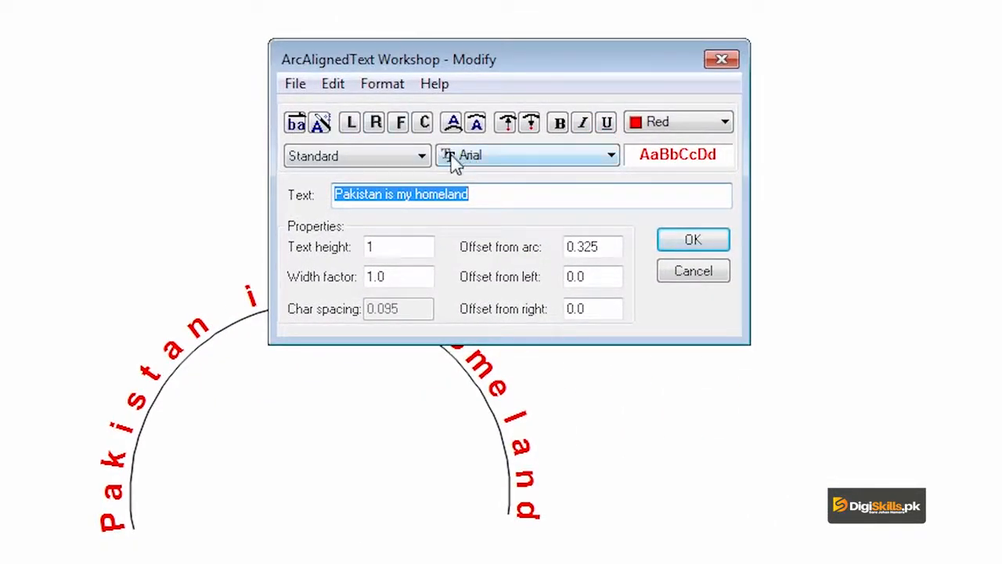
pyautogui.click(454, 162)
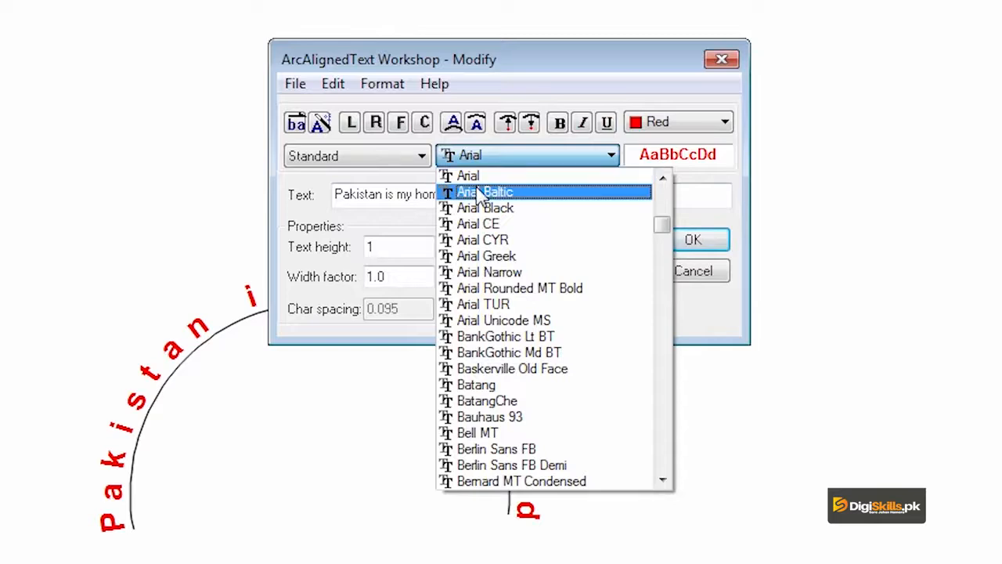
pyautogui.click(480, 193)
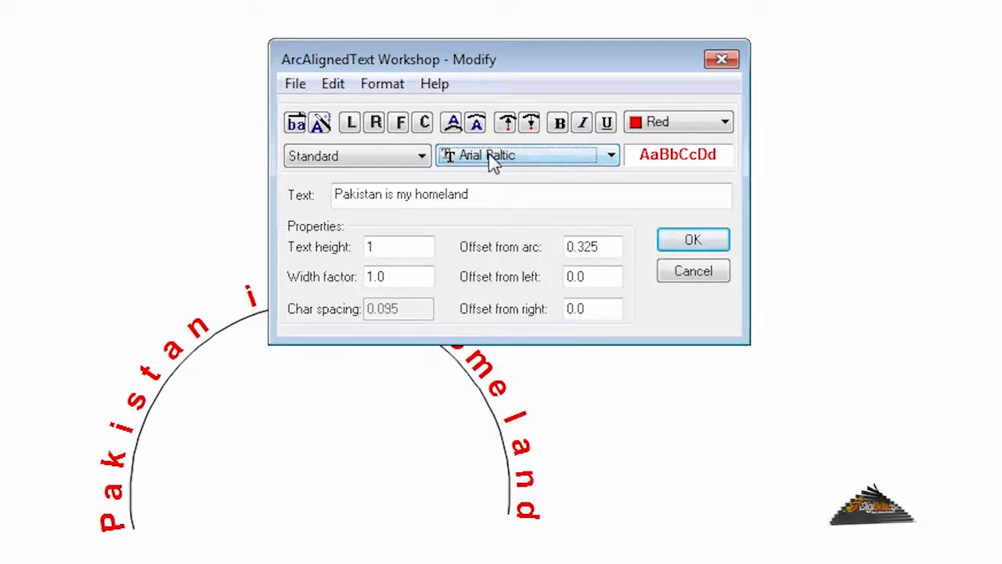
pyautogui.click(684, 249)
pyautogui.scroll(-2, 380, 360)
pyautogui.moveTo(422, 354); pyautogui.dragTo(241, 345, button='middle')
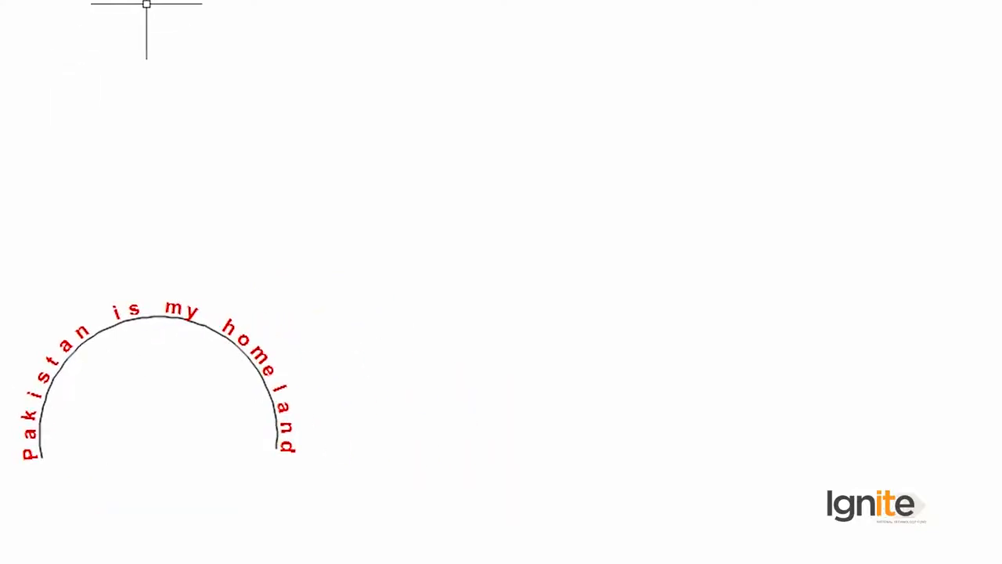
pyautogui.click(394, 37)
pyautogui.moveTo(550, 93)
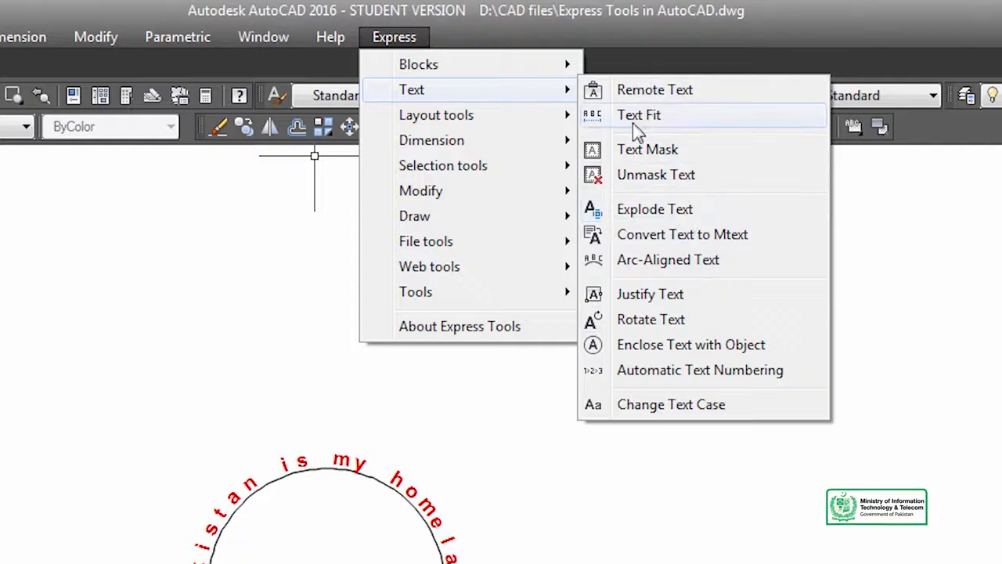
pyautogui.click(189, 277)
pyautogui.click(35, 400)
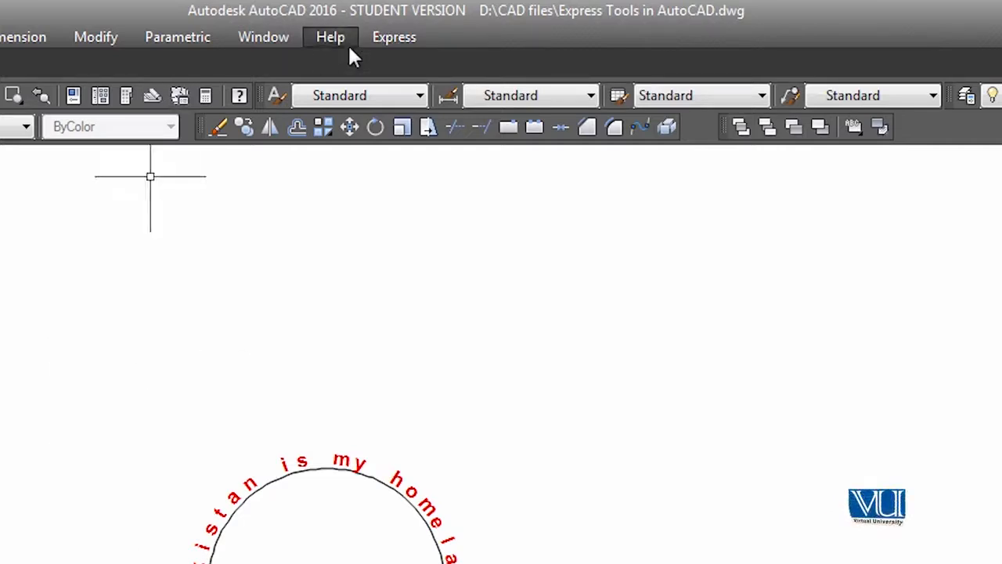
pyautogui.click(393, 37)
pyautogui.moveTo(509, 98)
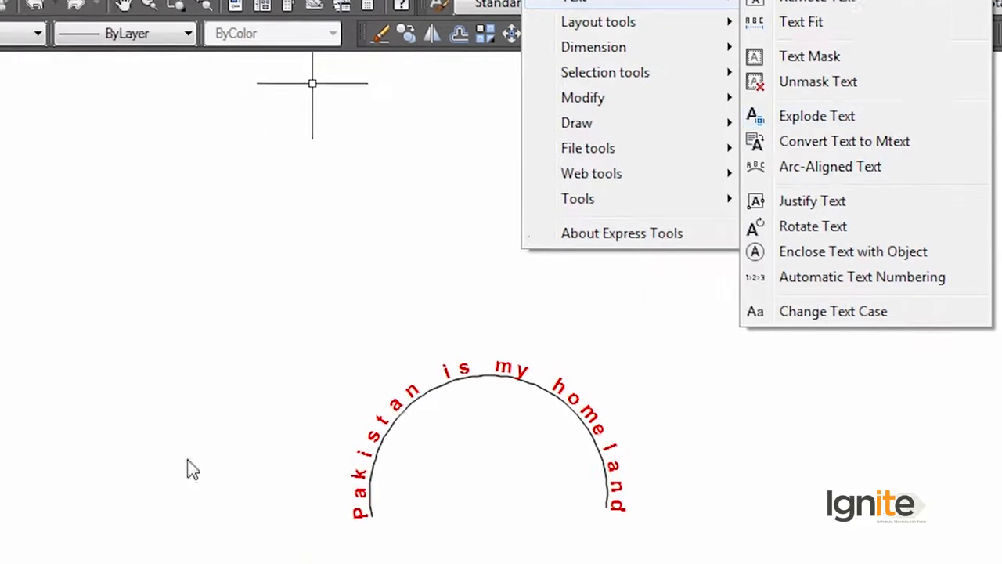
# - Create a multiline text reading "Pakistan" in a wide text box above the arc-aligned text
pyautogui.click(12, 350)
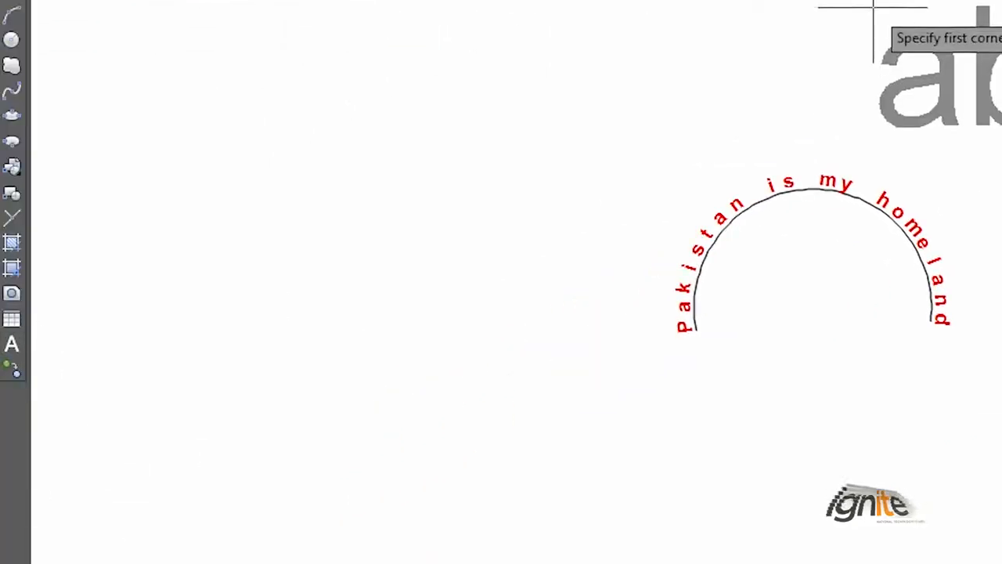
pyautogui.click(783, 40)
pyautogui.click(835, 313)
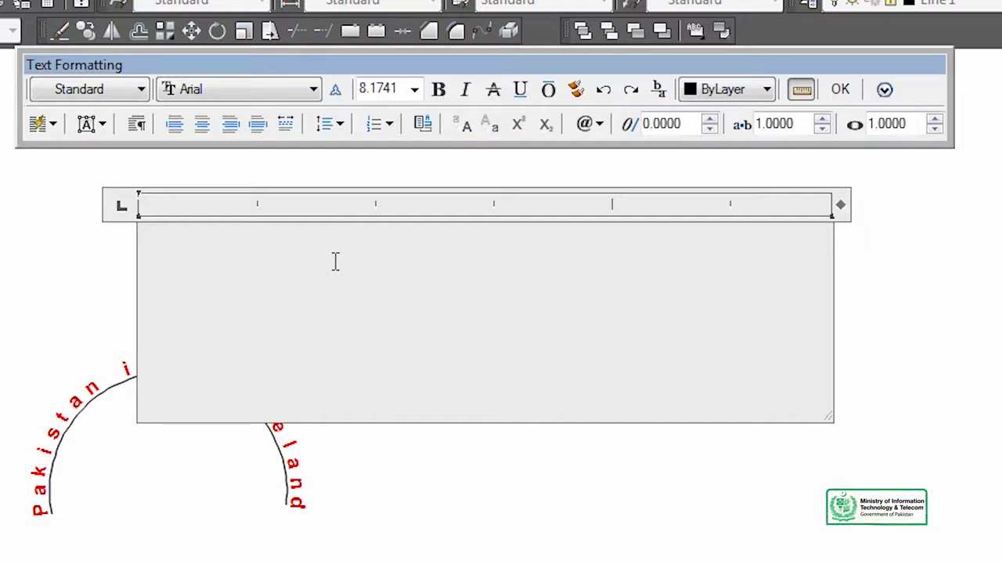
pyautogui.write('Paki')
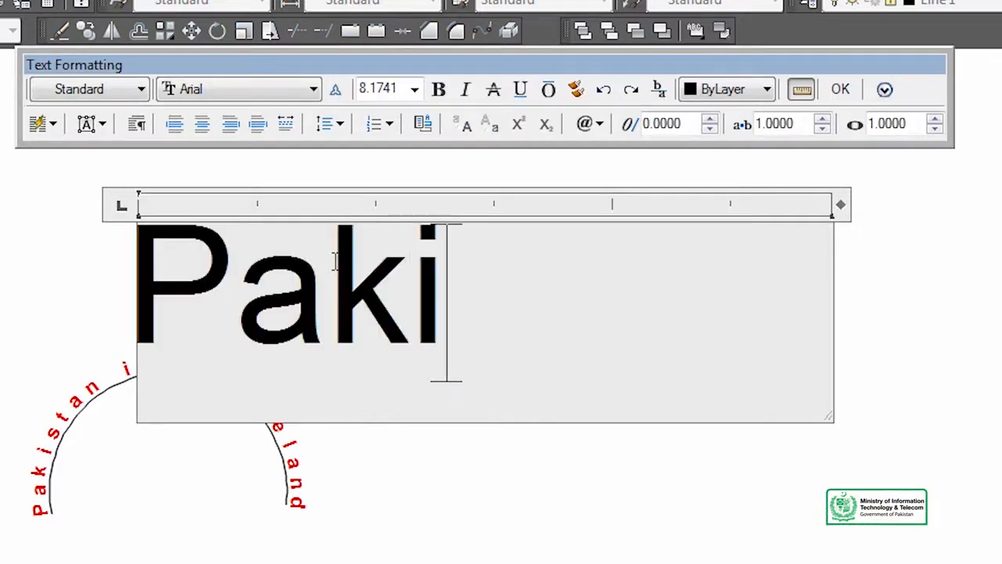
pyautogui.write('stan')
pyautogui.press('Return')
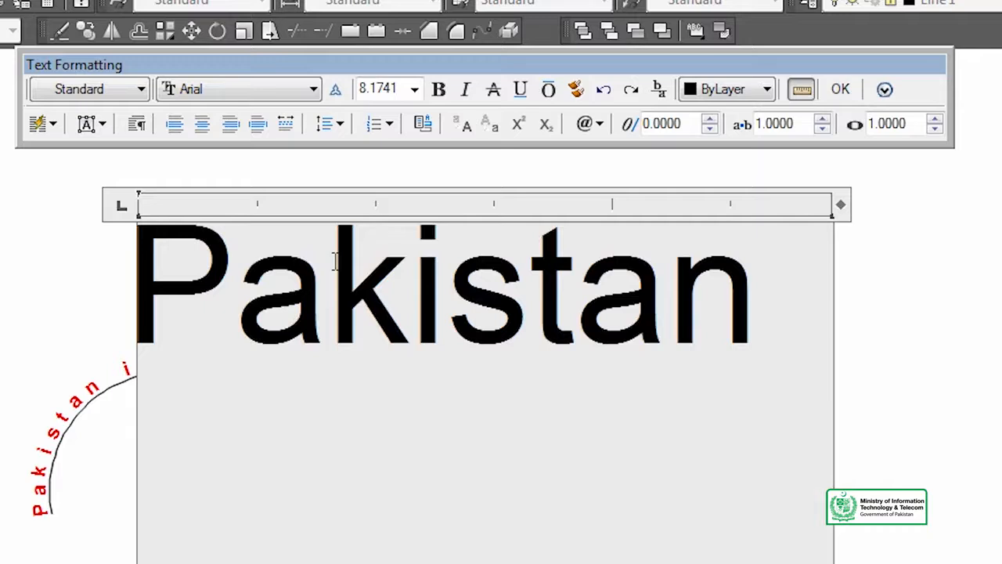
pyautogui.click(840, 93)
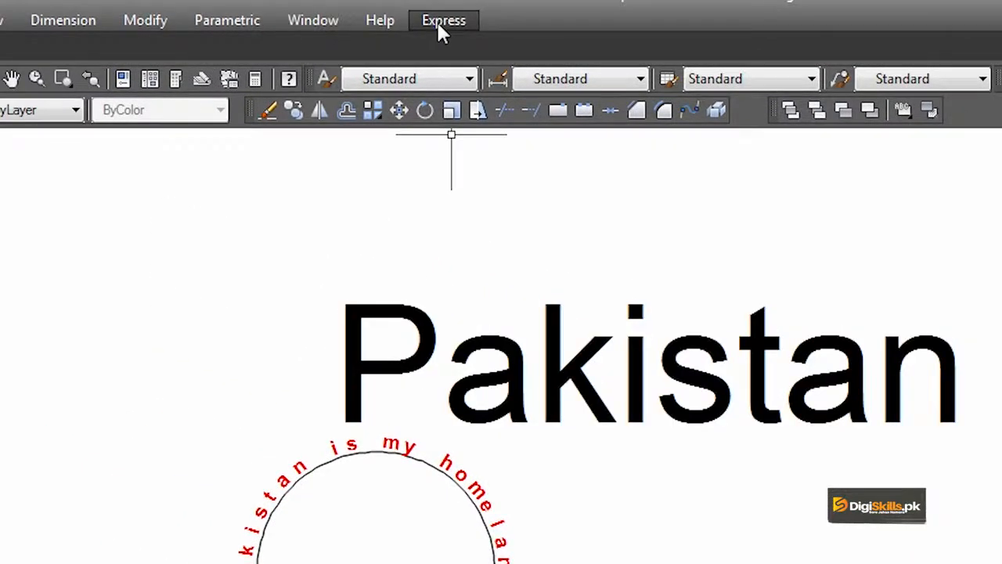
# - Convert the large "Pakistan" text into outline geometry with the Explode Text express tool
pyautogui.click(441, 24)
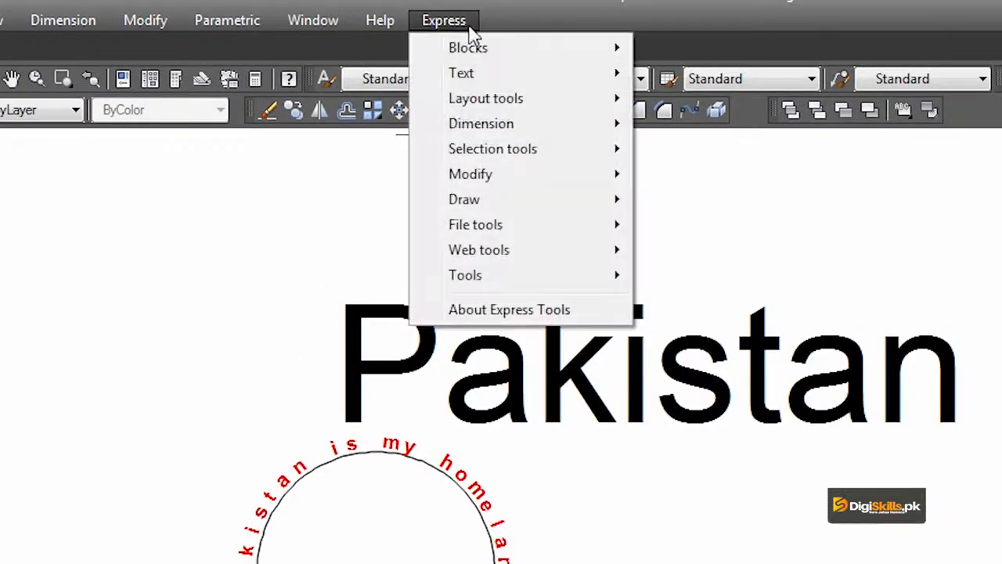
pyautogui.moveTo(568, 75)
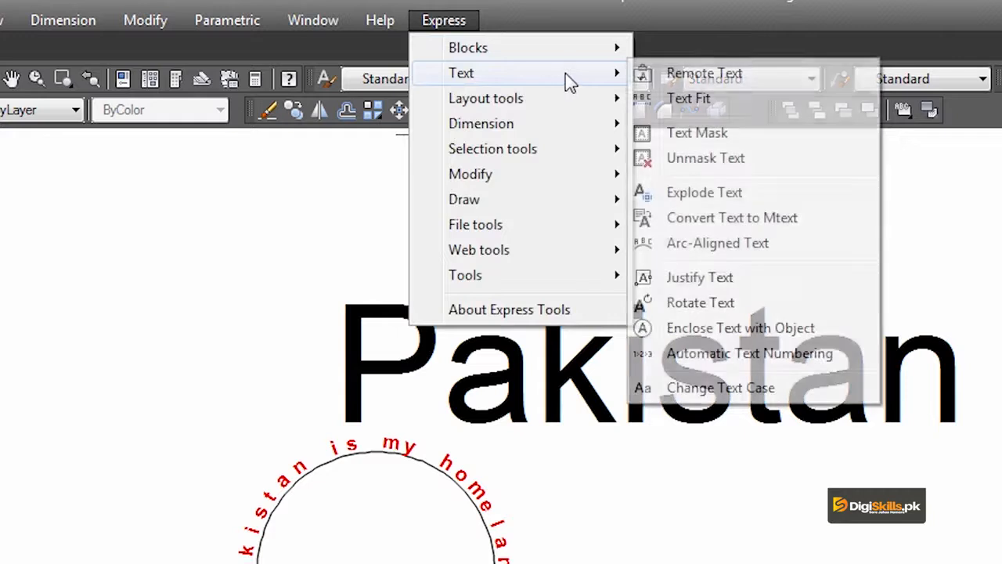
pyautogui.click(736, 196)
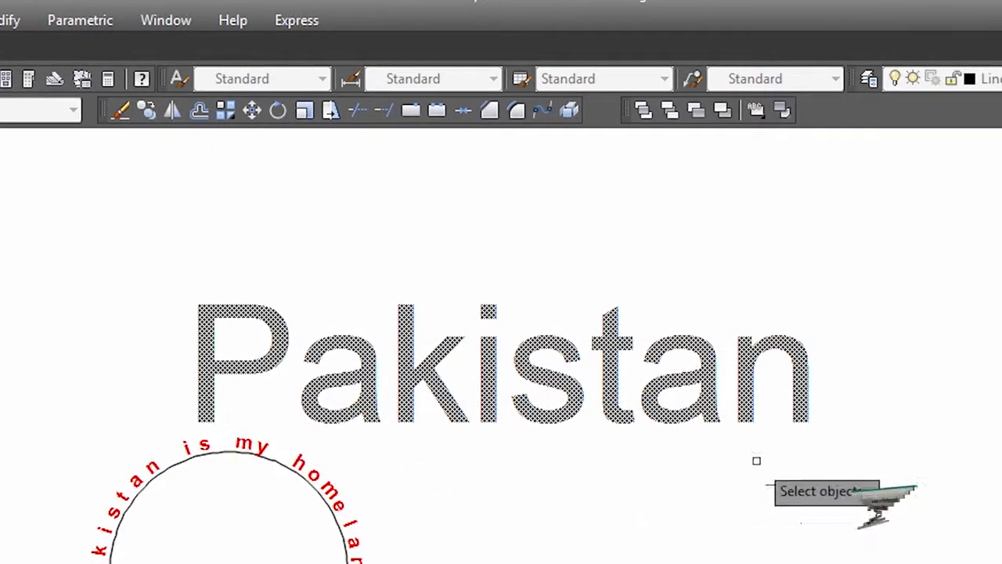
pyautogui.click(288, 329)
pyautogui.press('Return')
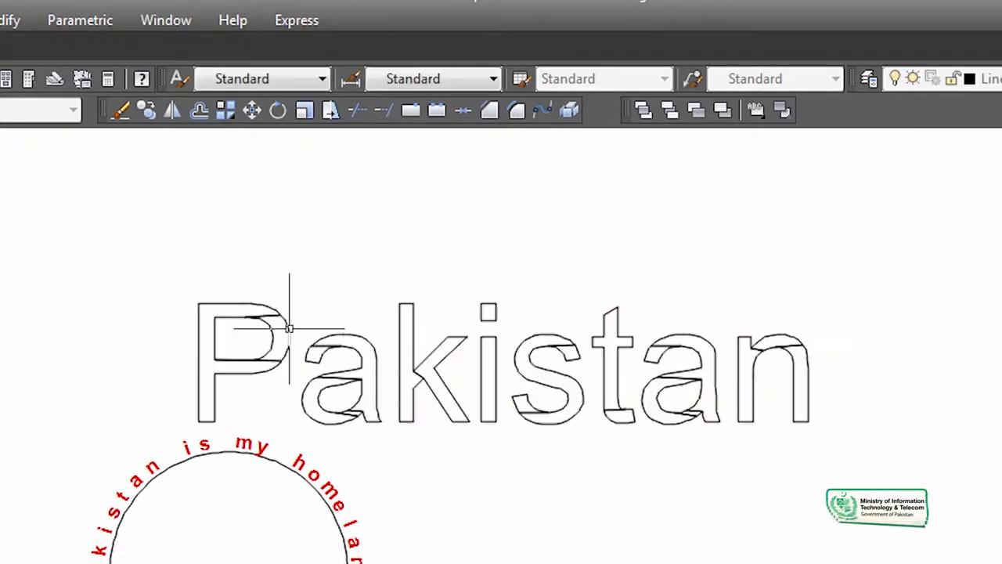
pyautogui.scroll(5, 346, 351)
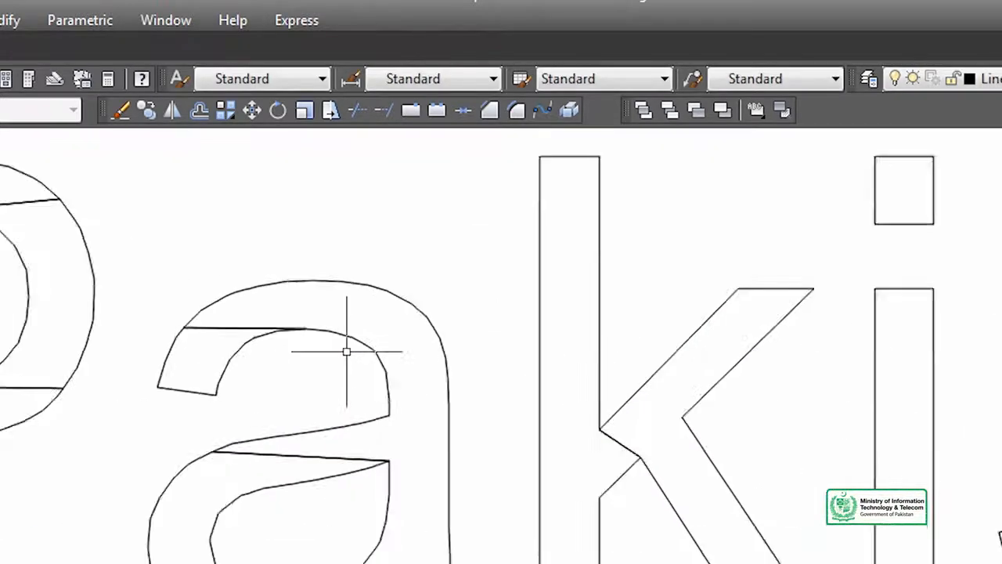
pyautogui.scroll(-4, 347, 351)
pyautogui.scroll(4, 479, 366)
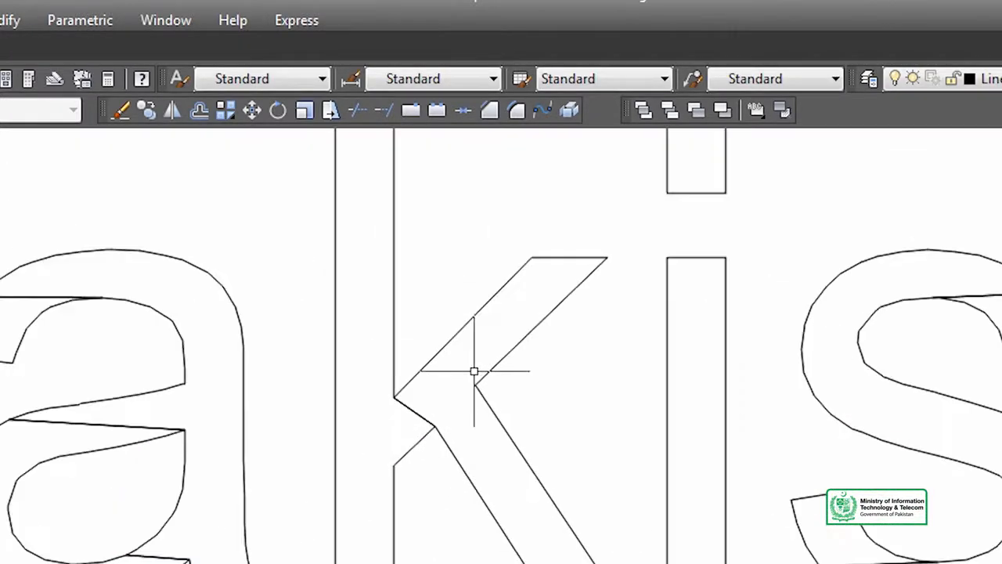
pyautogui.scroll(-4, 474, 371)
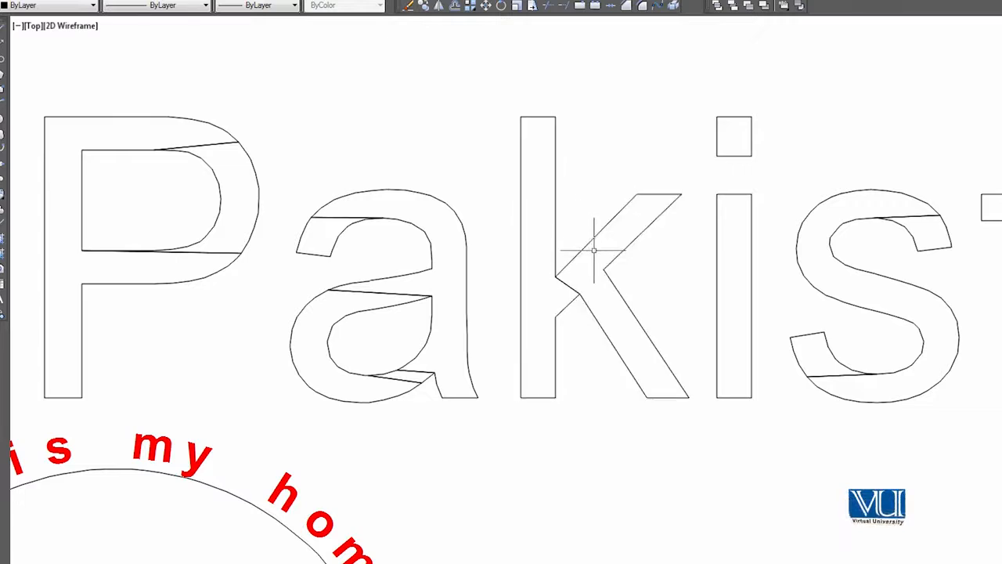
pyautogui.moveTo(714, 248); pyautogui.dragTo(541, 214, button='middle')
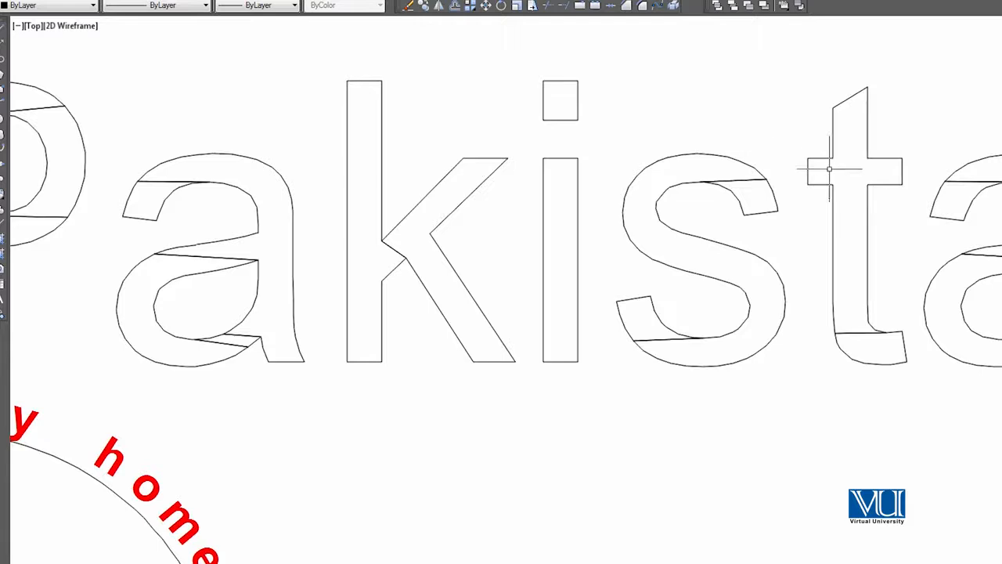
# - Select the outline of the exploded letter P and shorten its stem by moving the lower edge upward
pyautogui.scroll(-5, 829, 168)
pyautogui.scroll(6, 597, 209)
pyautogui.moveTo(760, 128); pyautogui.dragTo(632, 309, button='middle')
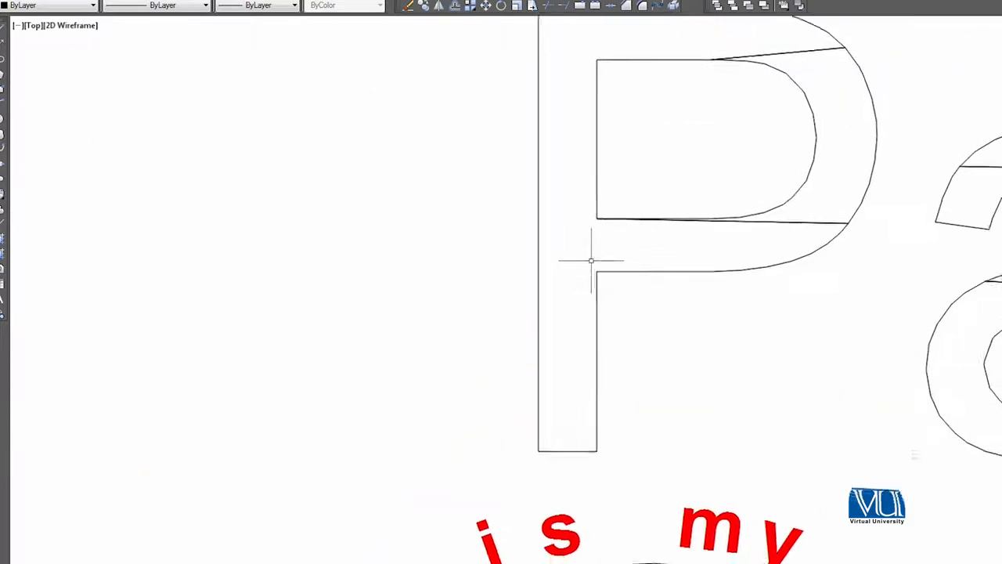
pyautogui.click(579, 247)
pyautogui.click(544, 249)
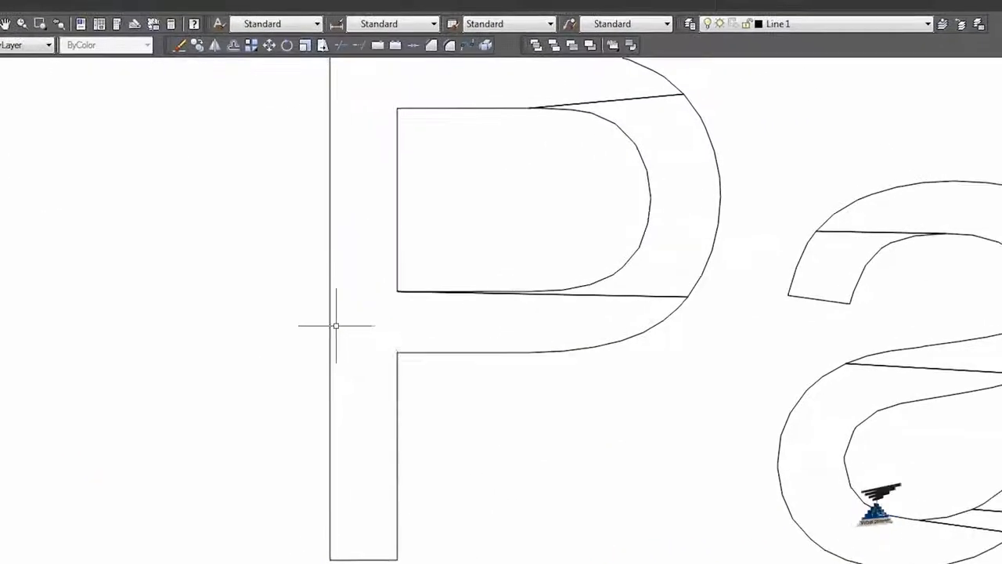
pyautogui.click(336, 325)
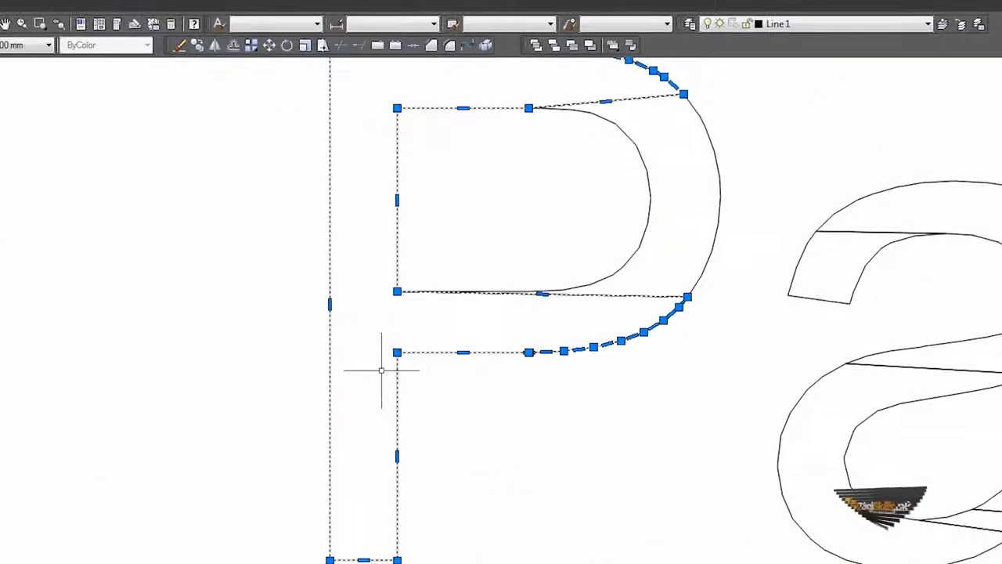
pyautogui.scroll(-3, 380, 353)
pyautogui.scroll(2, 368, 328)
pyautogui.click(372, 503)
pyautogui.click(372, 428)
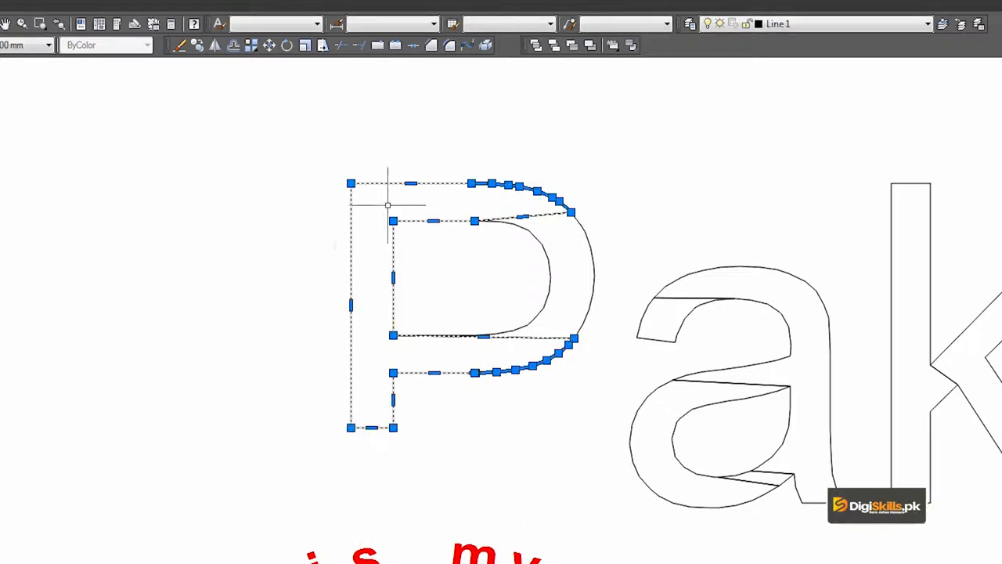
# - Lower the outer corner vertex at the top of the P's stem straight down by about 0.79 units
pyautogui.click(351, 183)
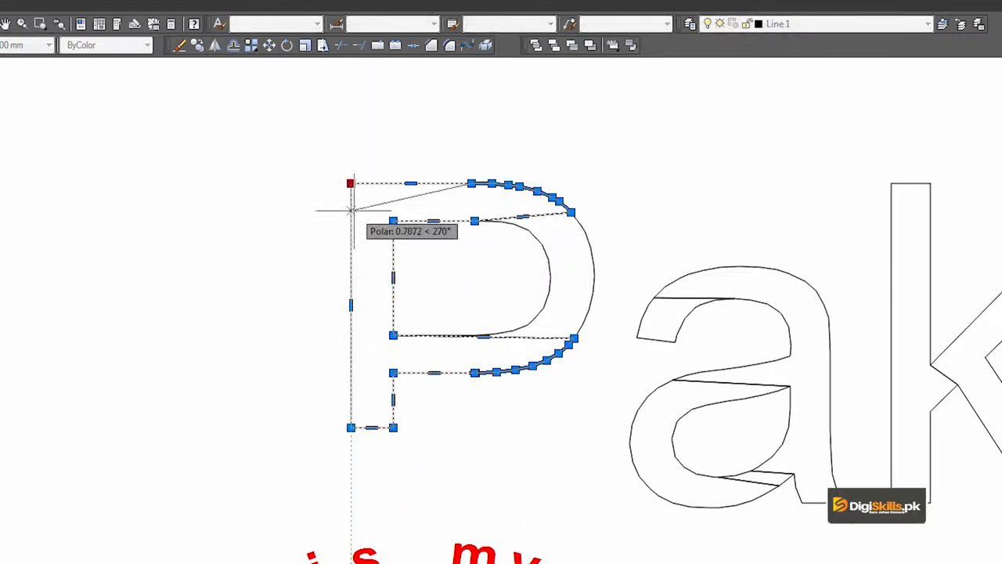
pyautogui.click(350, 209)
pyautogui.moveTo(747, 314); pyautogui.dragTo(527, 265, button='middle')
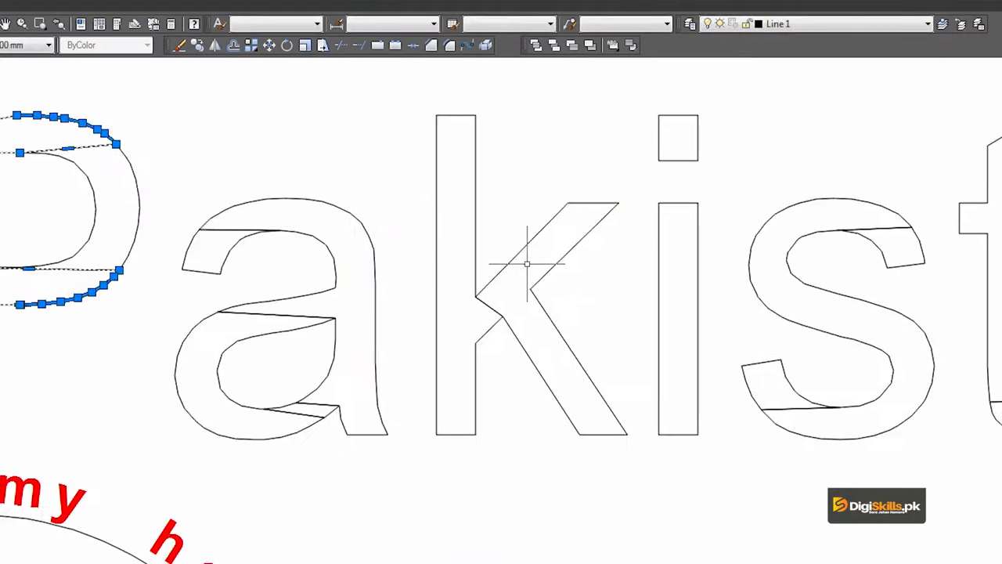
pyautogui.click(460, 306)
pyautogui.click(457, 248)
pyautogui.scroll(-3, 490, 229)
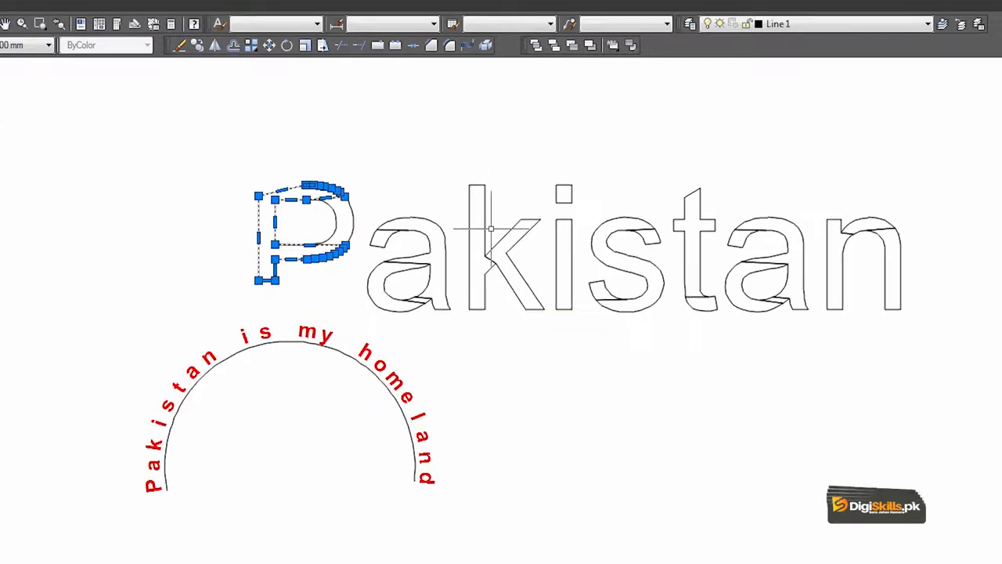
pyautogui.moveTo(539, 243); pyautogui.dragTo(391, 290, button='middle')
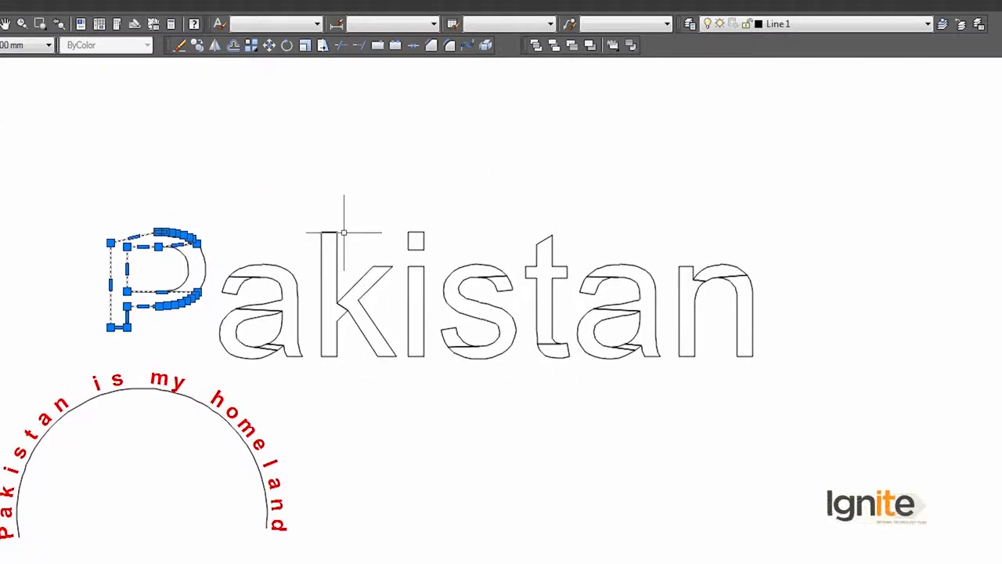
pyautogui.press('Escape')
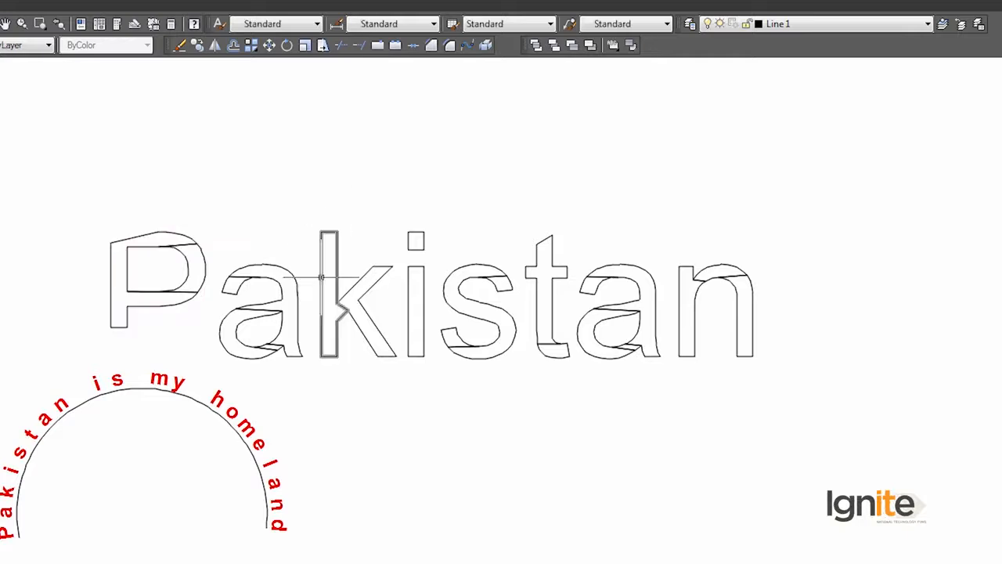
pyautogui.scroll(-2, 313, 267)
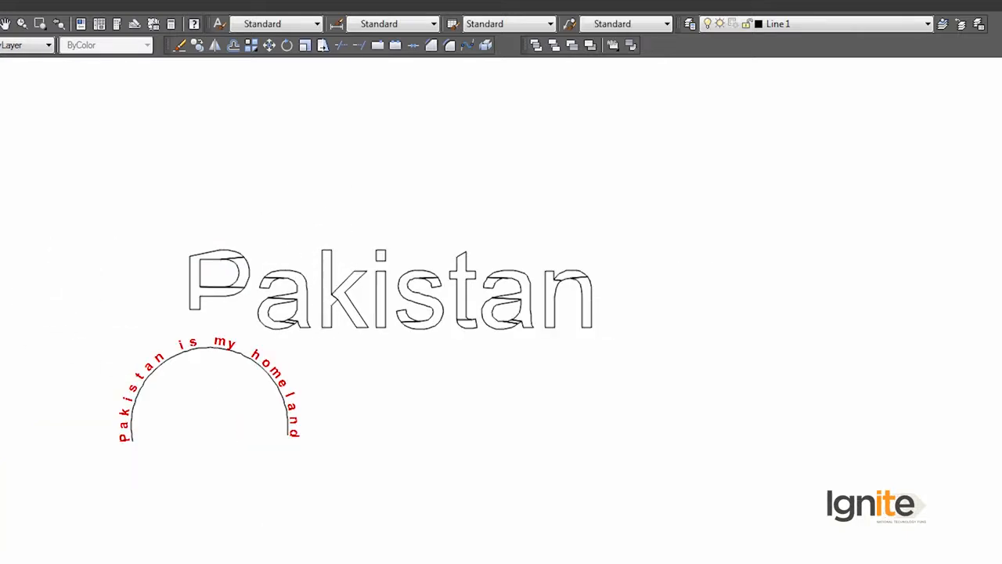
# - Create a single-line text reading "Pakistan" above the outlined word, with a height of about 82.48 picked in the drawing
pyautogui.click(274, 8)
pyautogui.moveTo(398, 71)
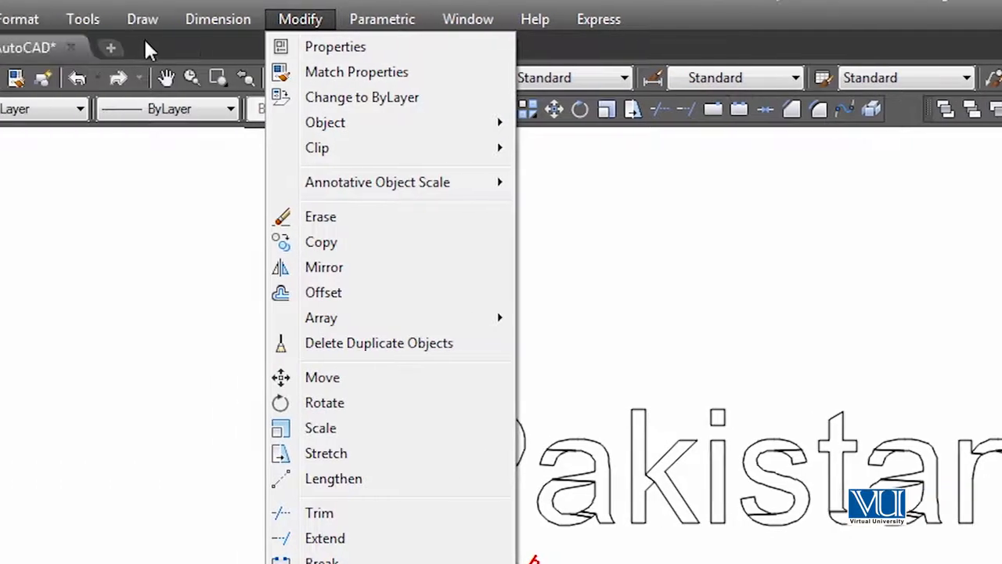
pyautogui.moveTo(144, 25)
pyautogui.moveTo(284, 445)
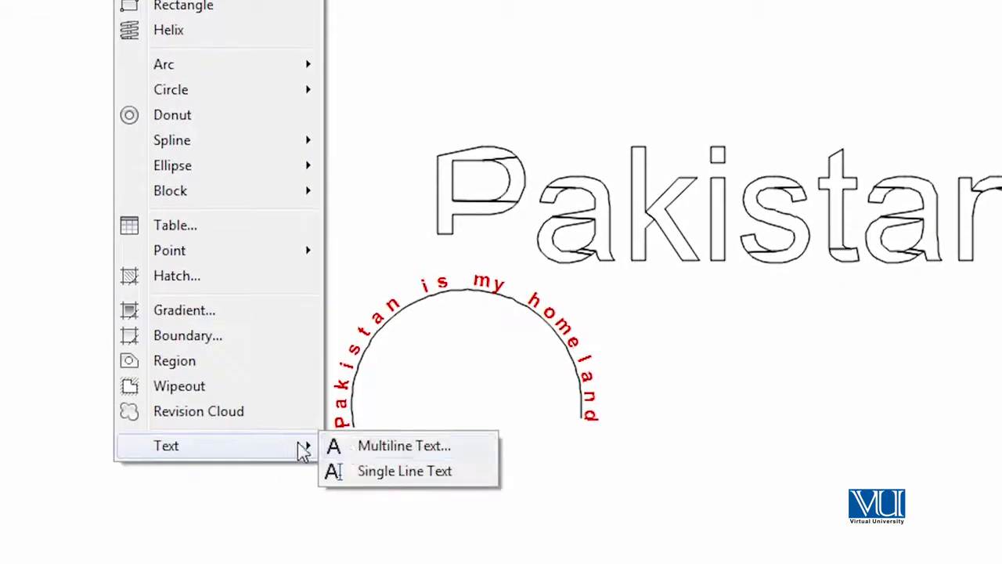
pyautogui.click(405, 470)
pyautogui.click(282, 0)
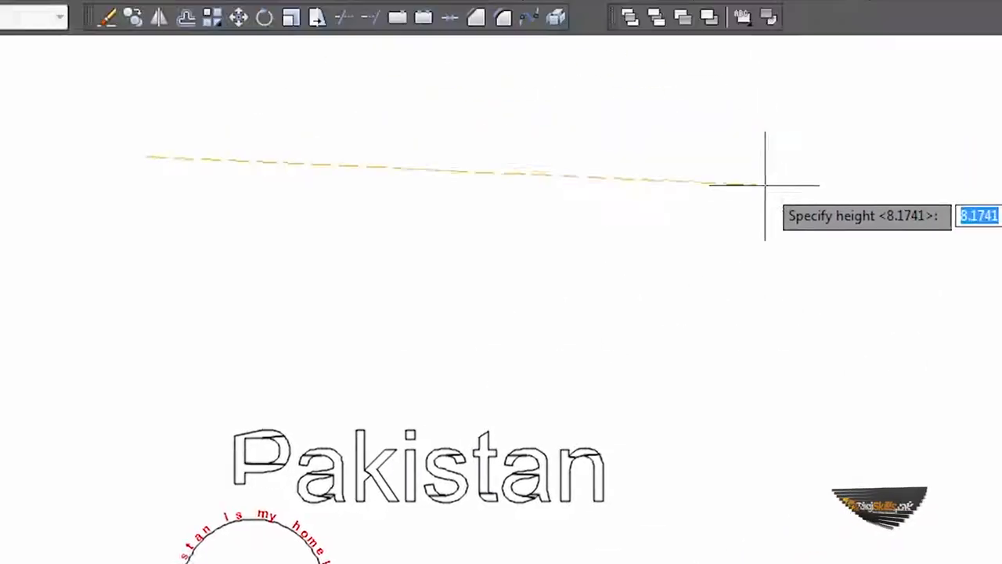
pyautogui.click(858, 156)
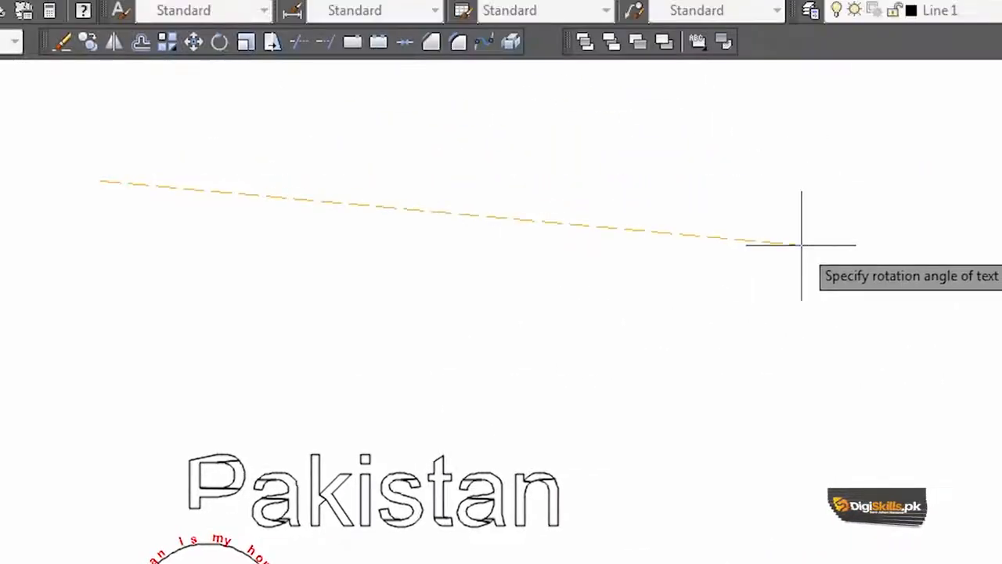
pyautogui.press('Return')
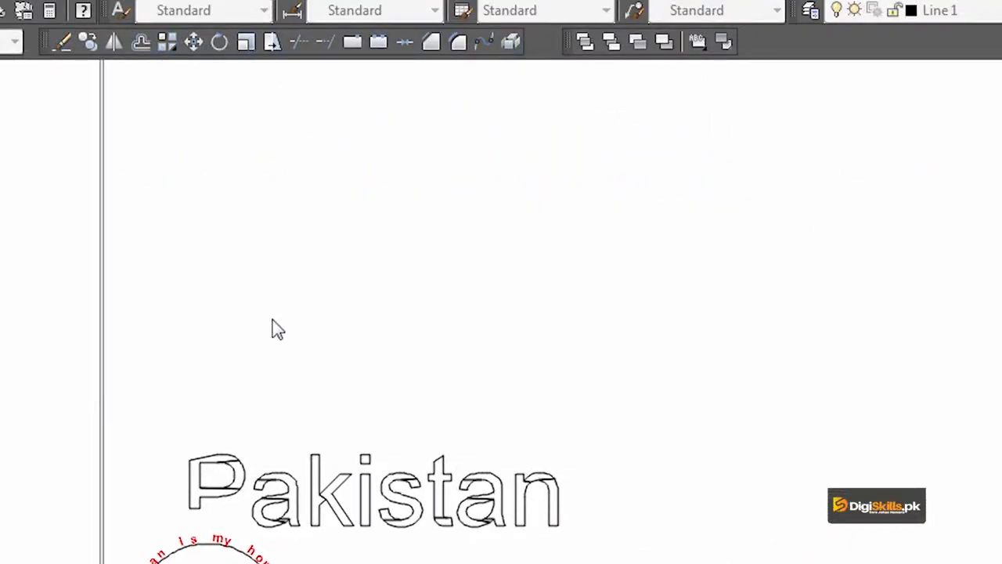
pyautogui.write('Pak')
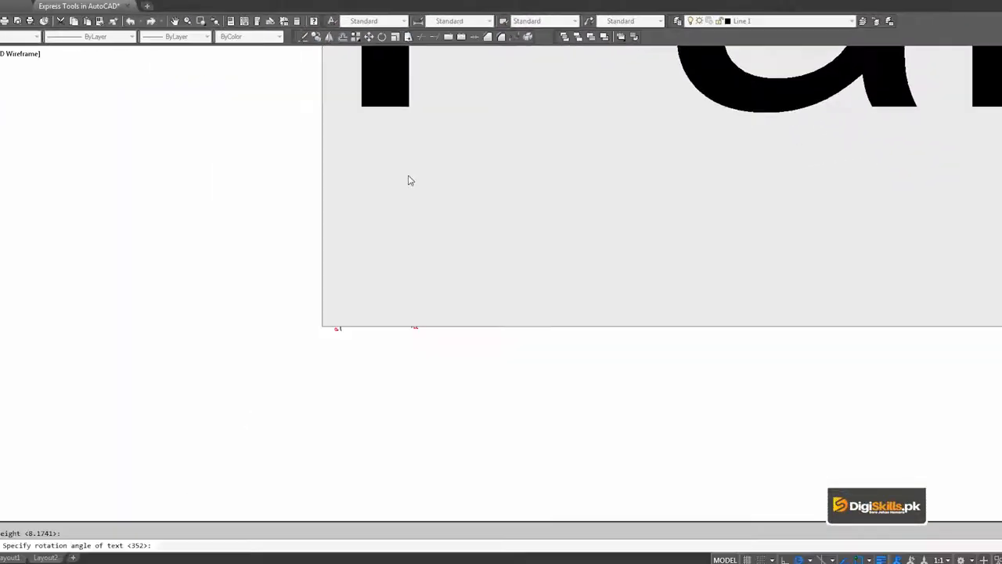
pyautogui.press('BackSpace')
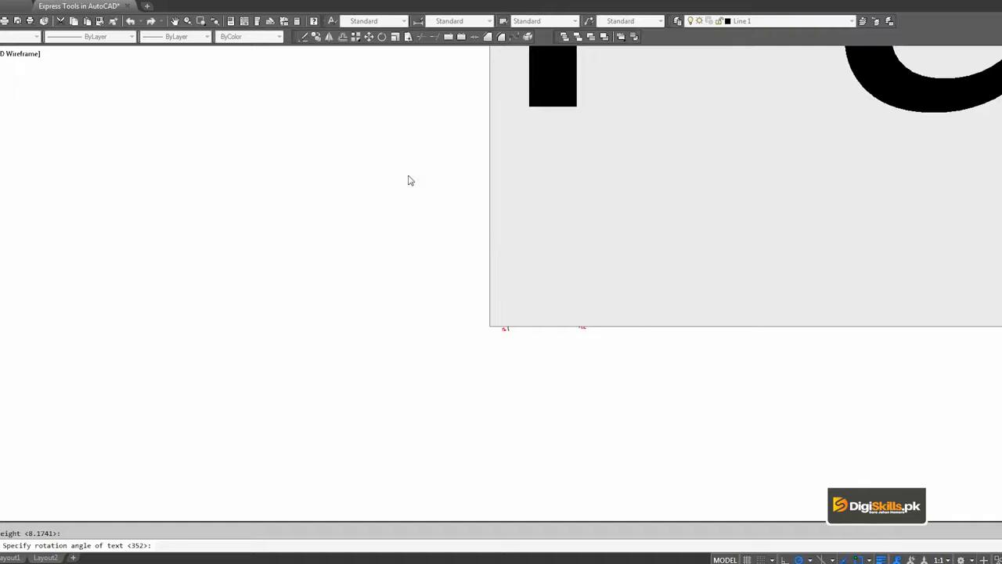
pyautogui.press('Return')
pyautogui.scroll(-2, 480, 163)
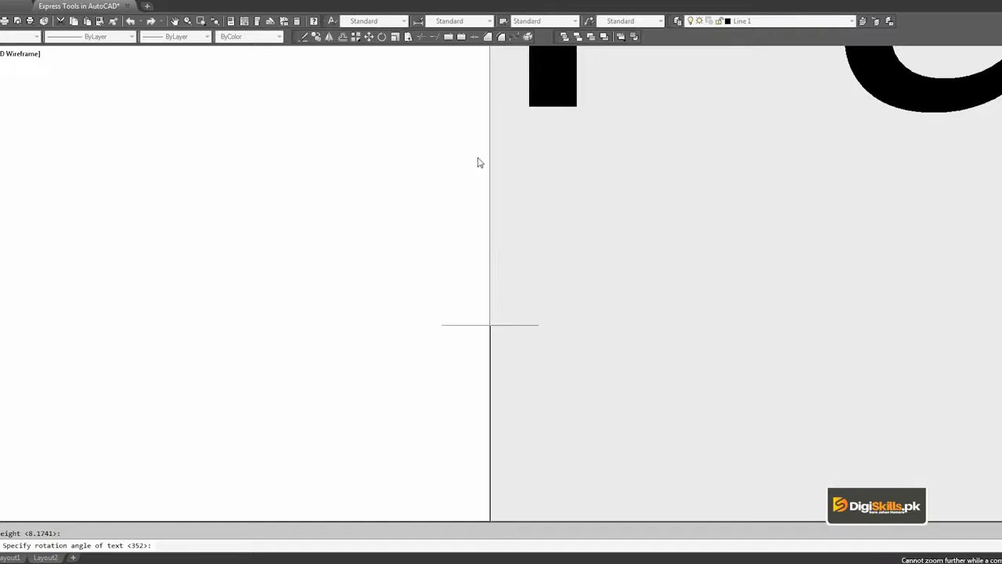
pyautogui.press('Return')
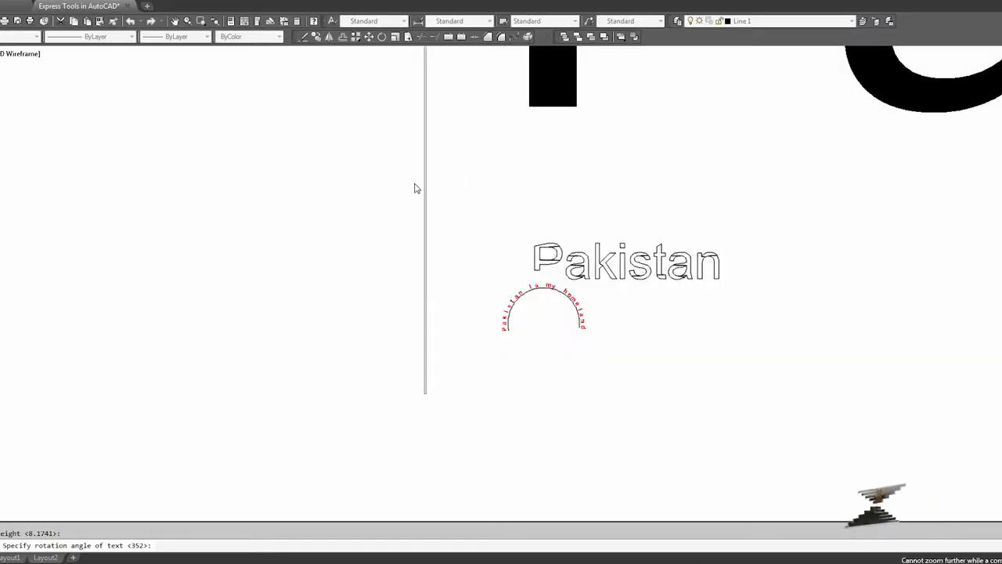
pyautogui.scroll(-10, 491, 222)
pyautogui.moveTo(508, 224); pyautogui.dragTo(402, 269, button='middle')
pyautogui.scroll(4, 407, 262)
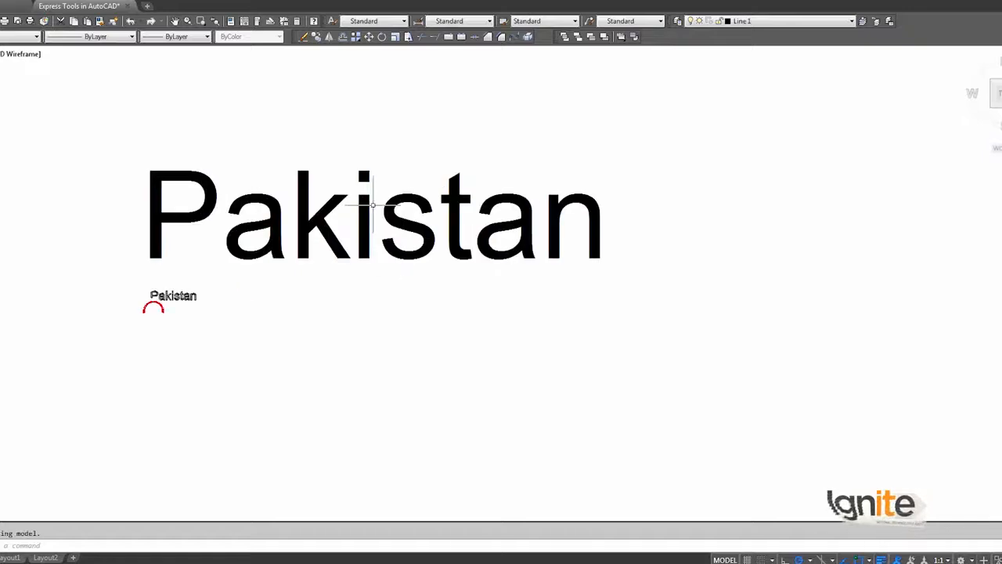
# - Open the large single-line "Pakistan" text for in-place editing and close the editor
pyautogui.doubleClick(369, 213)
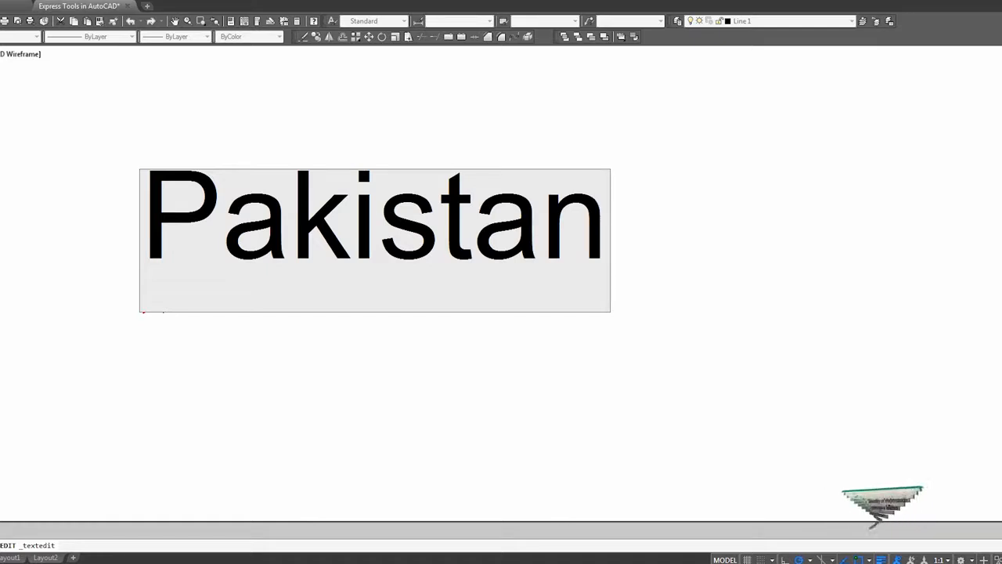
pyautogui.write('h')
pyautogui.press('BackSpace')
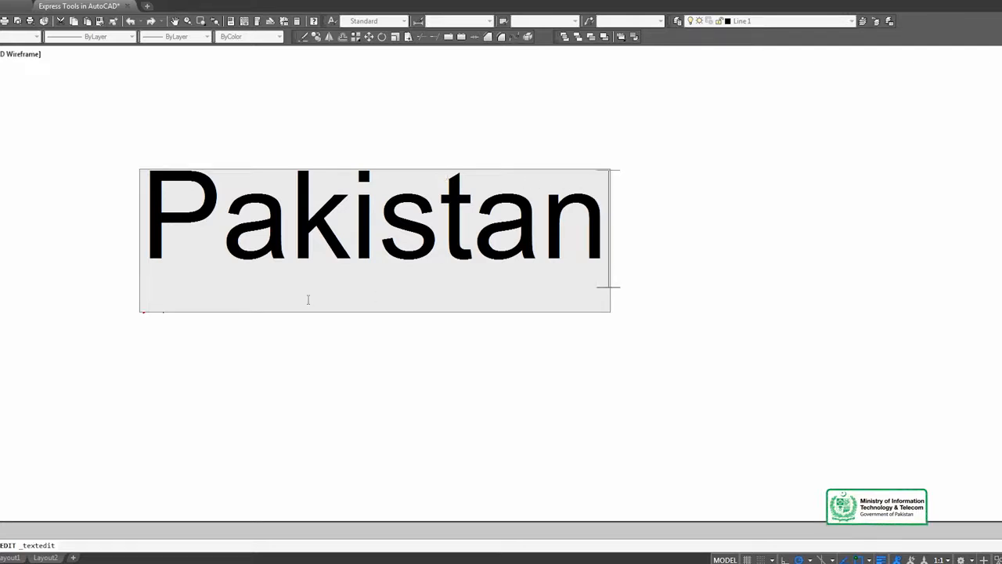
pyautogui.click(314, 364)
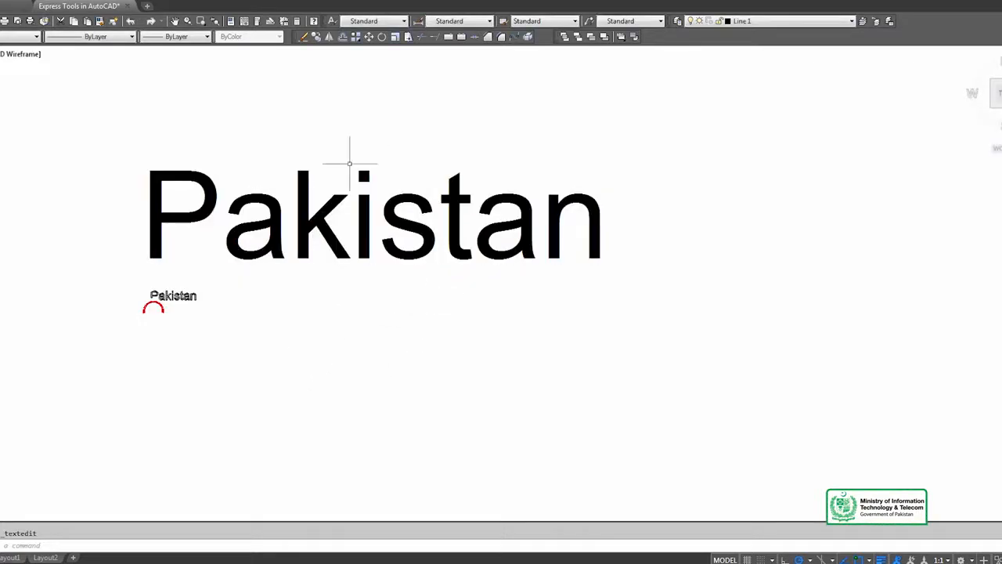
# - Convert the large single-line "Pakistan" text to multiline text with the Convert Text to Mtext express tool
pyautogui.click(395, 0)
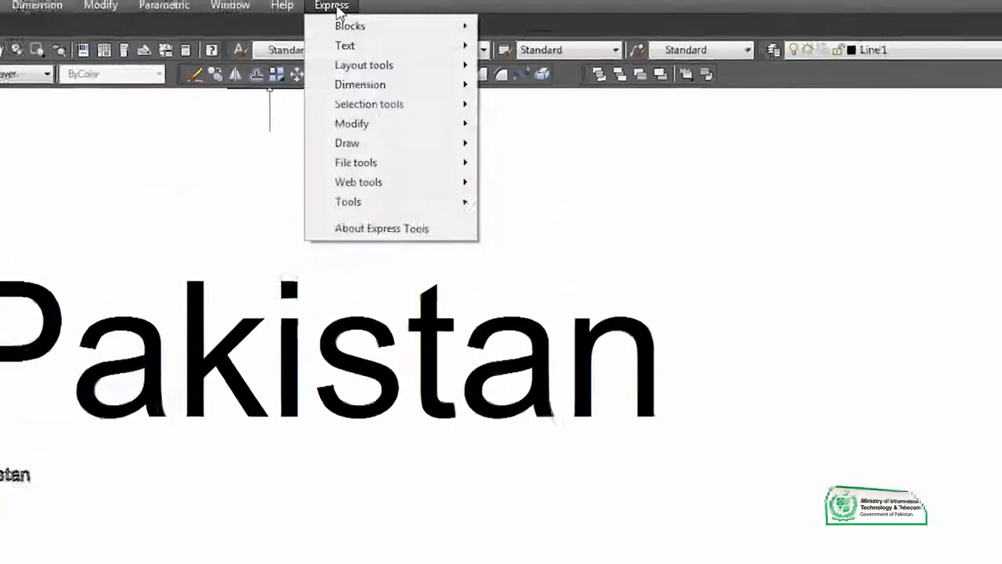
pyautogui.moveTo(459, 19)
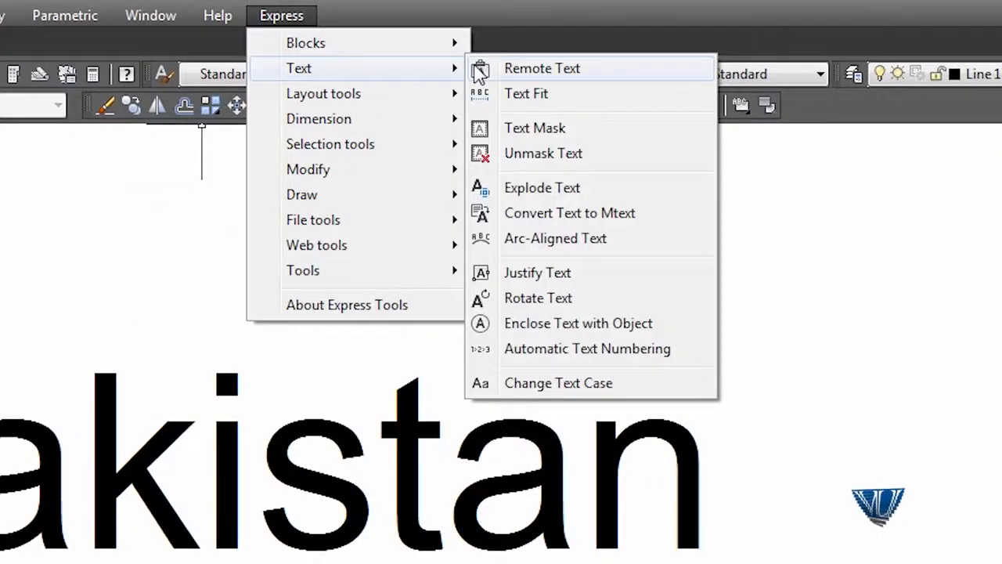
pyautogui.click(588, 223)
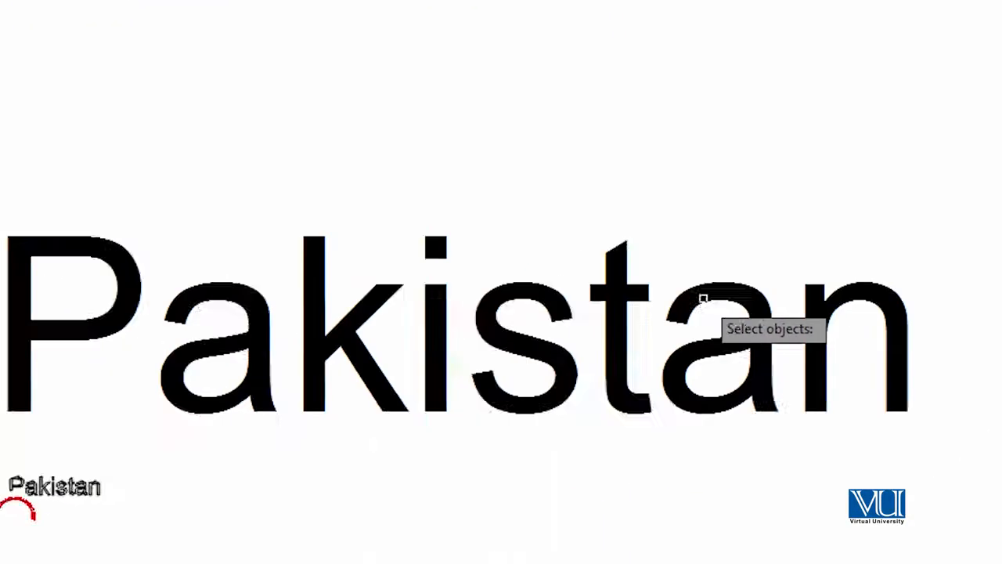
pyautogui.click(494, 436)
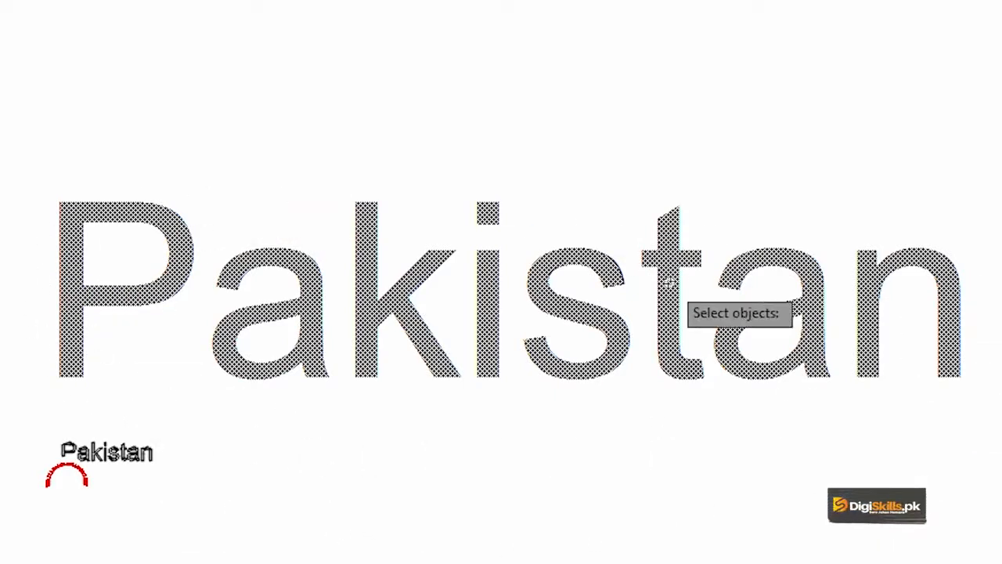
pyautogui.press('Return')
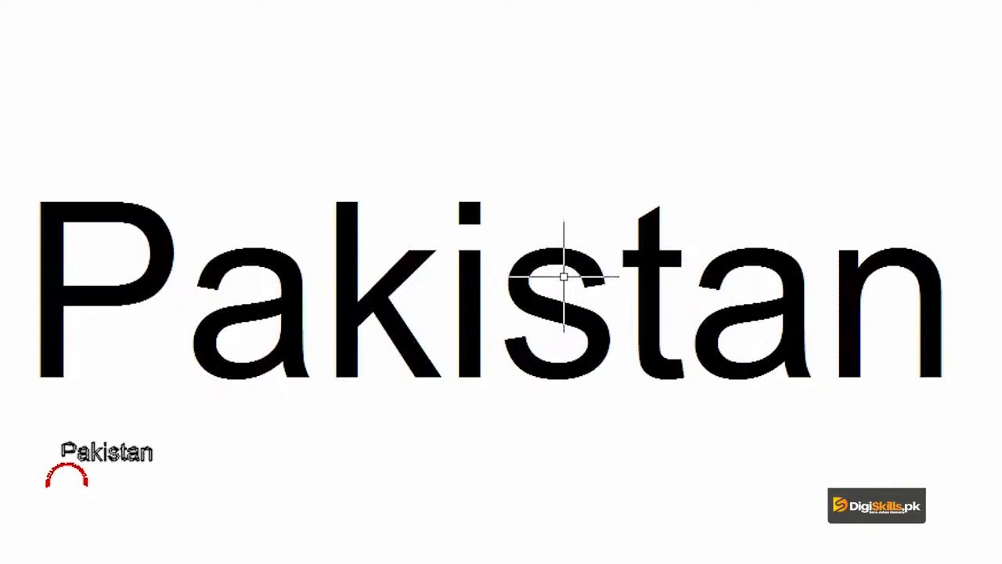
# - Format the whole converted "Pakistan" multiline text in bold Arial Black with the colour Red
pyautogui.doubleClick(565, 262)
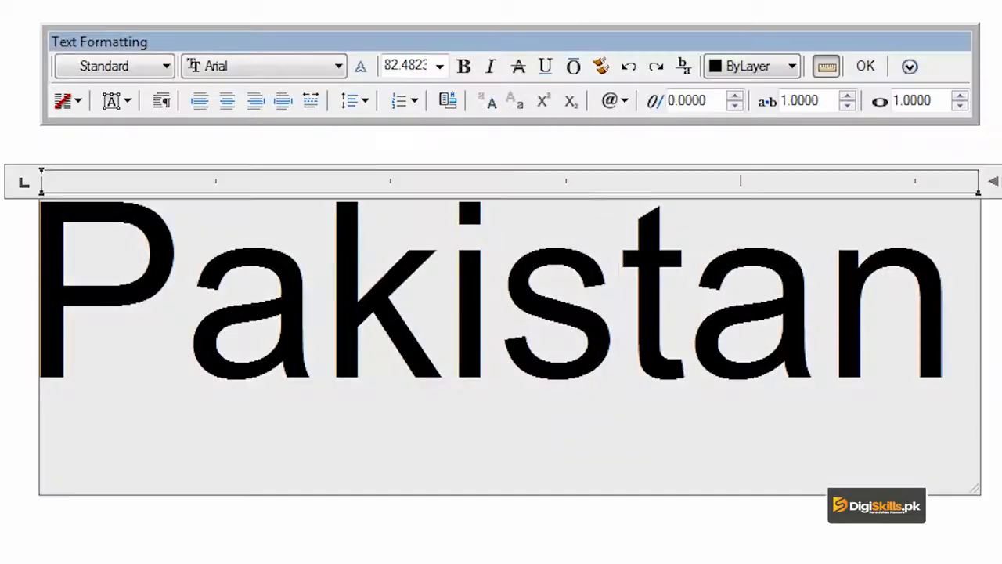
pyautogui.hotkey('ctrl', 'a')
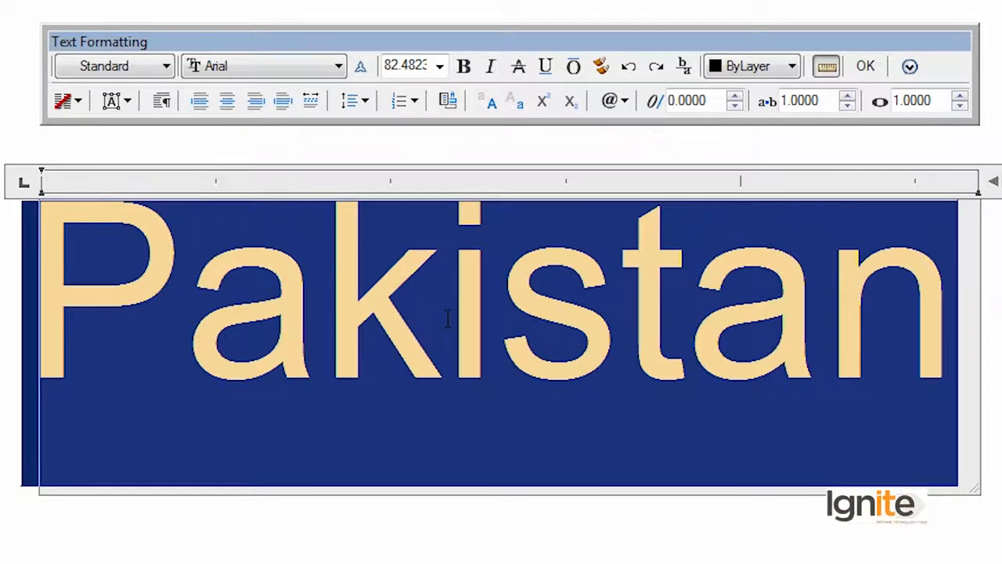
pyautogui.click(259, 69)
pyautogui.click(259, 121)
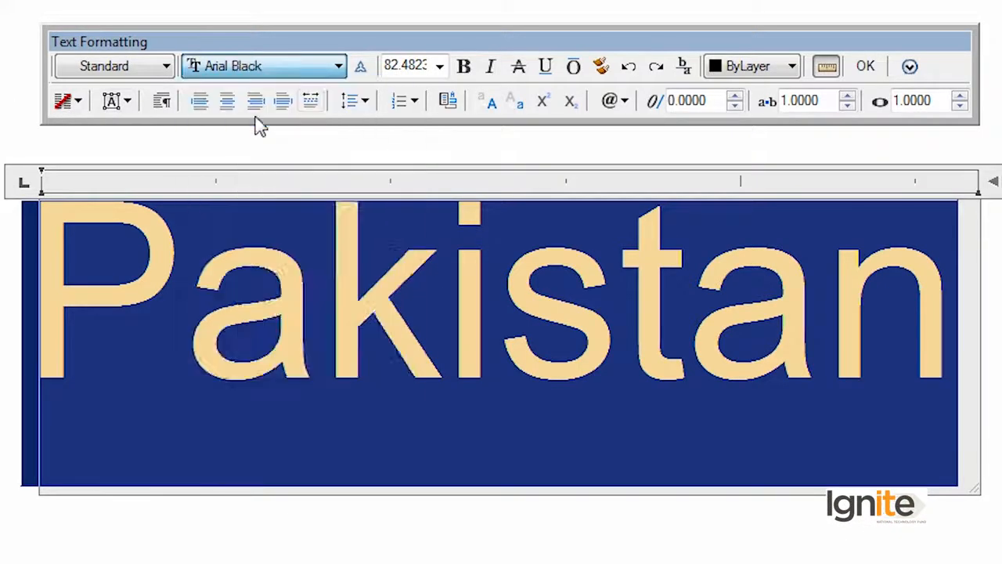
pyautogui.click(752, 68)
pyautogui.click(749, 127)
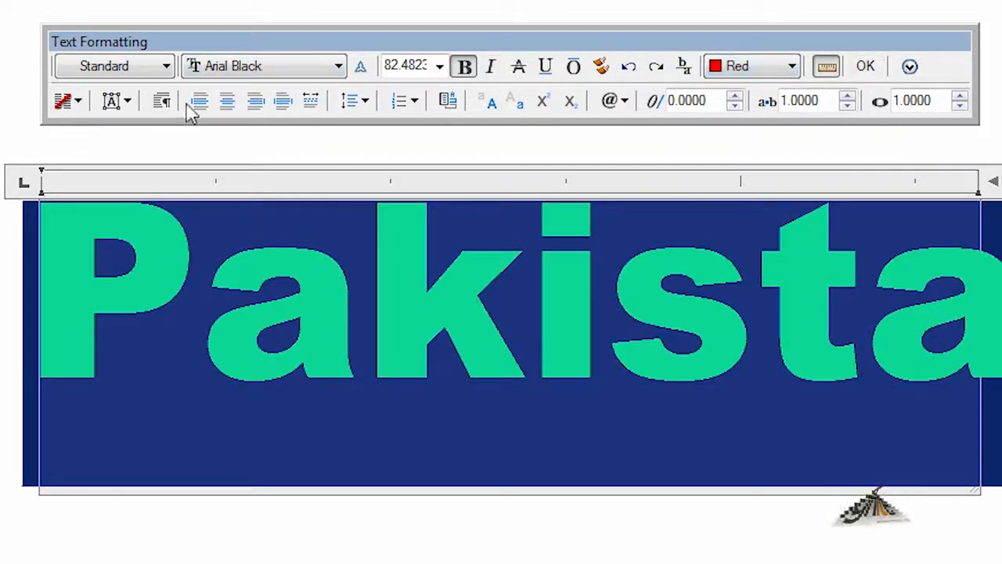
pyautogui.click(867, 68)
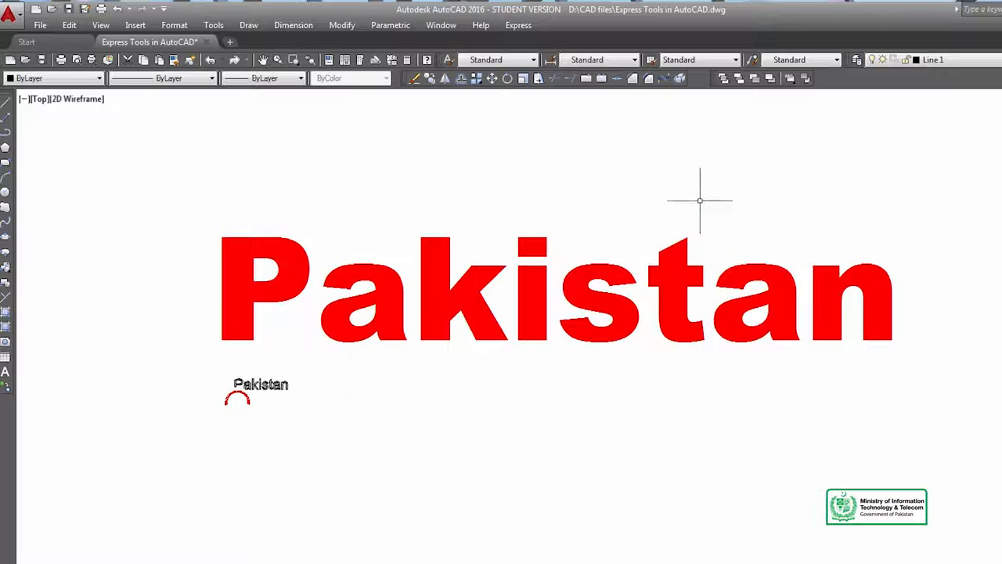
pyautogui.click(515, 27)
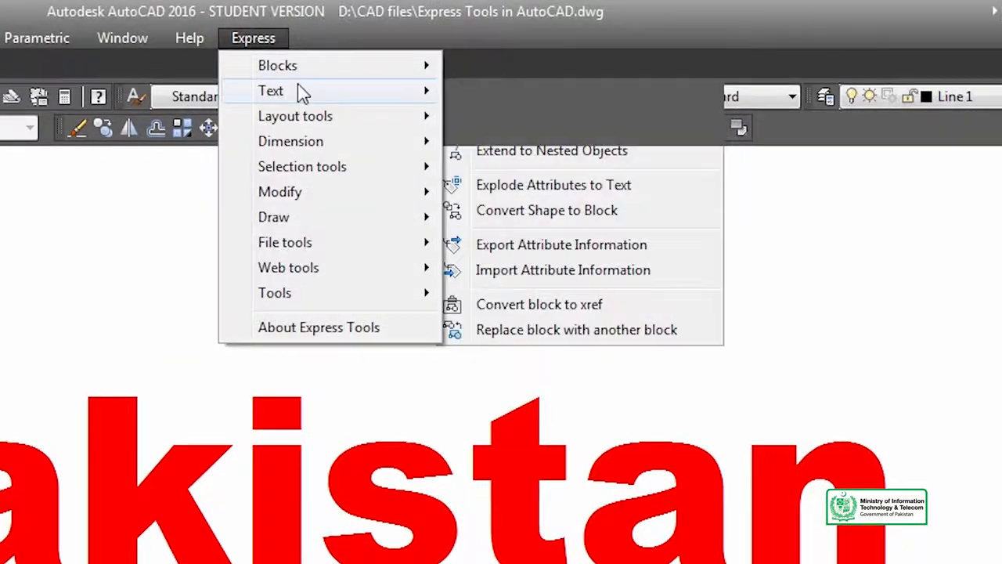
pyautogui.moveTo(304, 92)
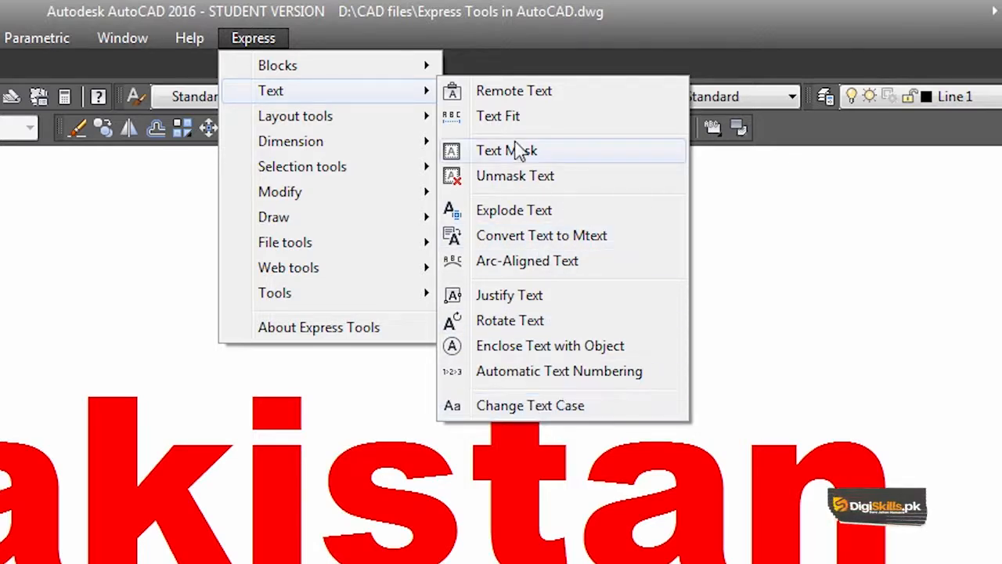
pyautogui.moveTo(353, 127)
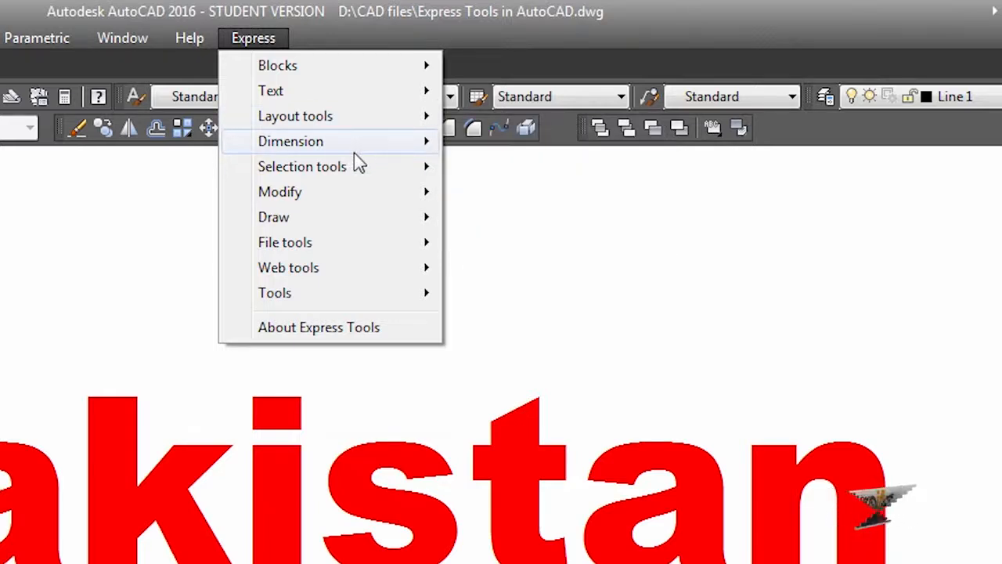
pyautogui.moveTo(381, 149)
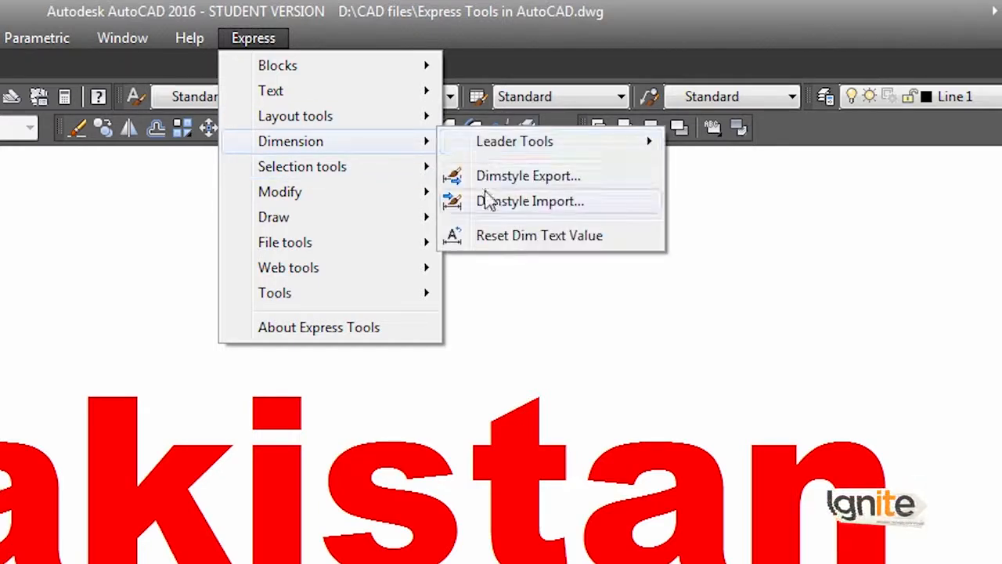